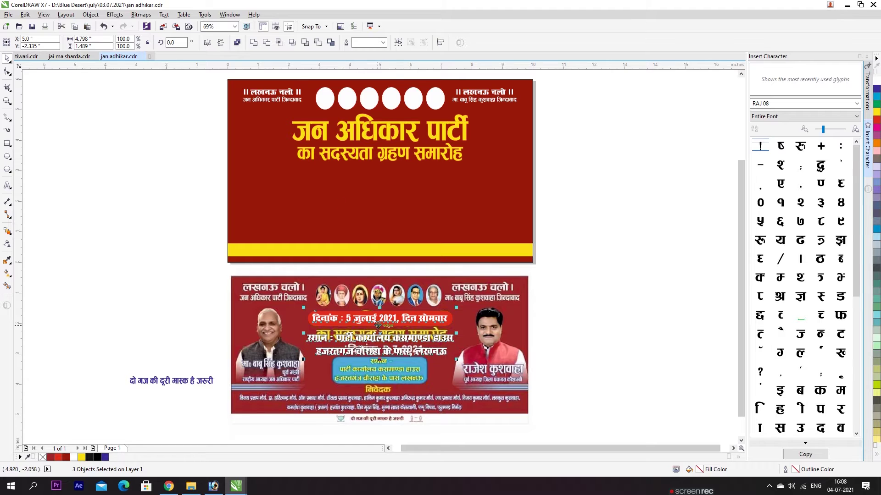
Step: Move the blue mask slogan onto the yellow strip, widen it to about 5.8 inches and center it across the strip
left_click(171, 381)
left_click_drag(171, 381, 395, 260)
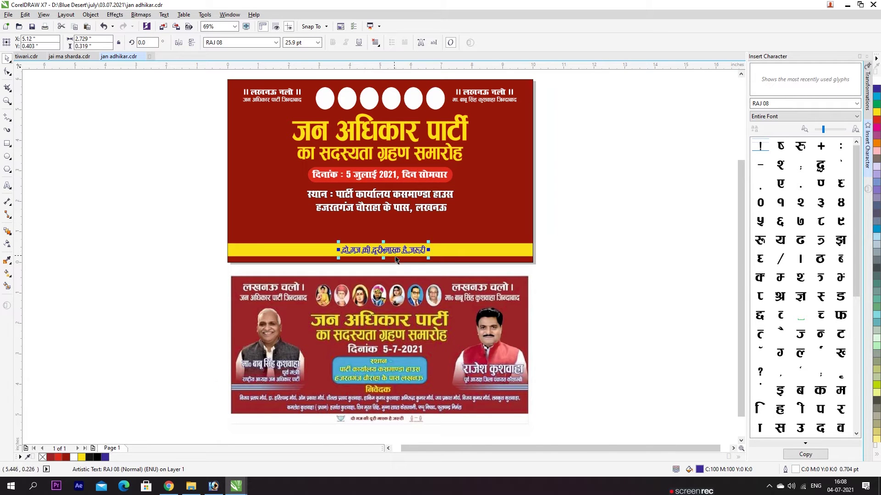
scroll(396, 257, "up", 2)
left_click_drag(454, 240, 555, 238)
key("c")
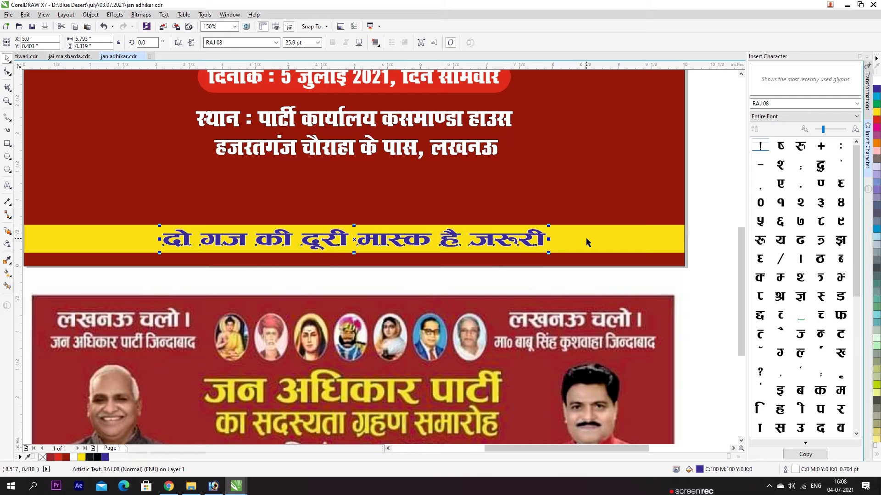
Step: Set the slogan's outline width to 2.5 pt
key("F12")
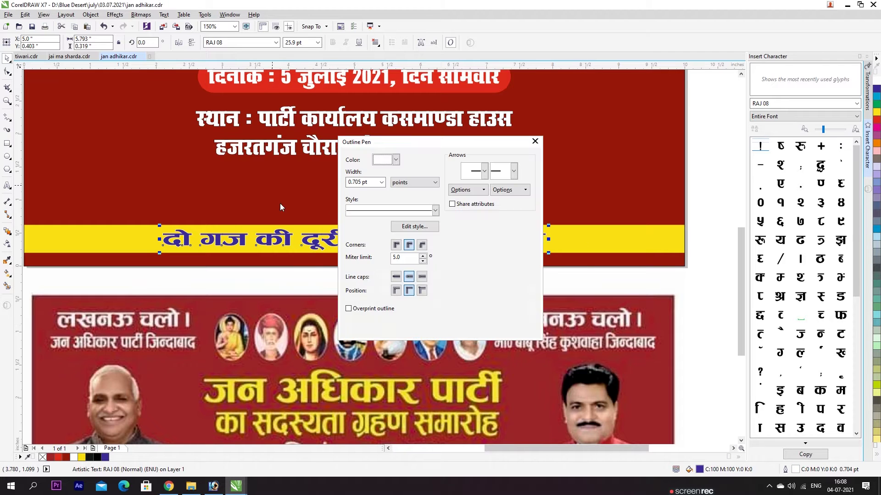
type("2")
key("Return")
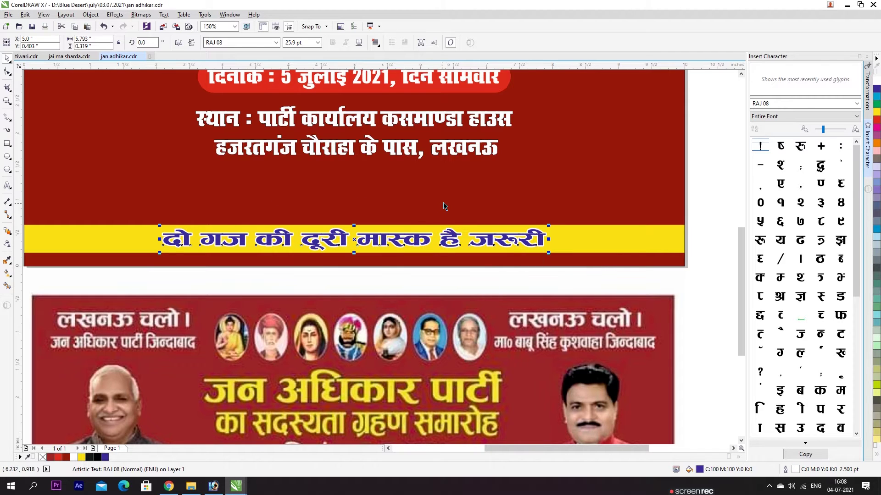
key("F4")
left_click(120, 258)
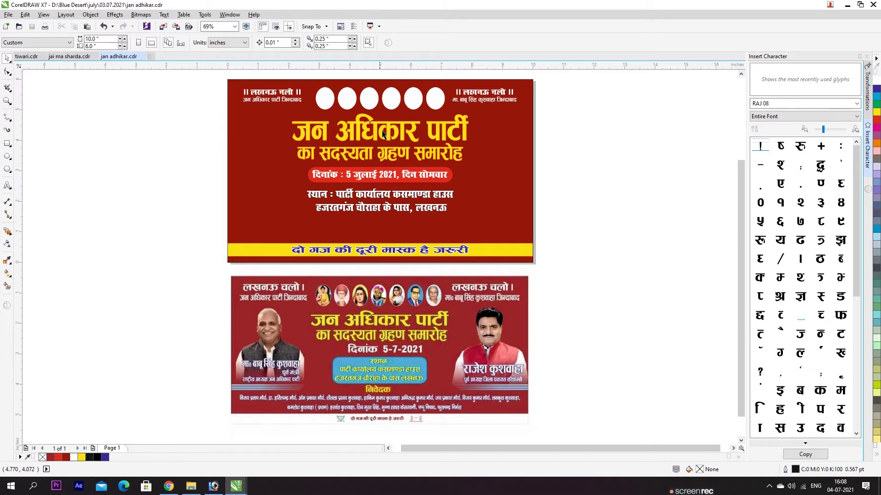
Step: Shift the headline, date and venue text slightly right to make room for a portrait
left_click_drag(240, 221, 240, 221)
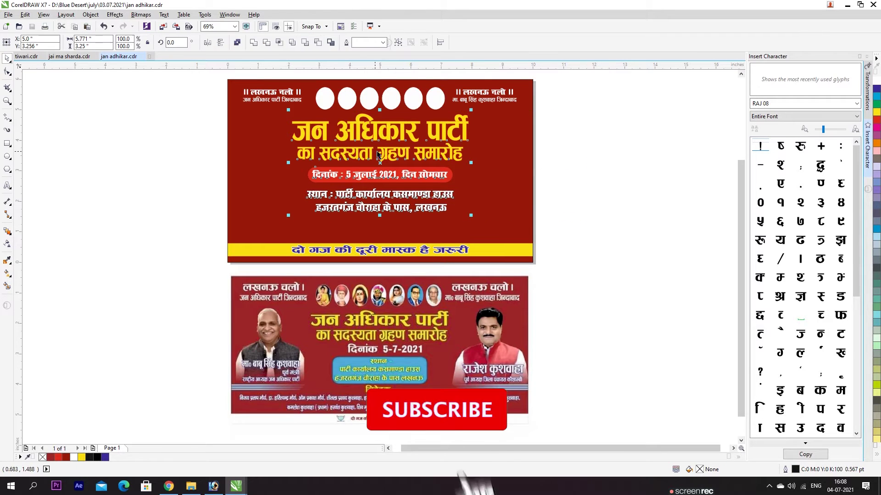
left_click_drag(383, 153, 394, 153)
left_click(115, 189)
Step: Bring the desktop file sdsd, the portrait of the older man, into the banner document
key("super+d")
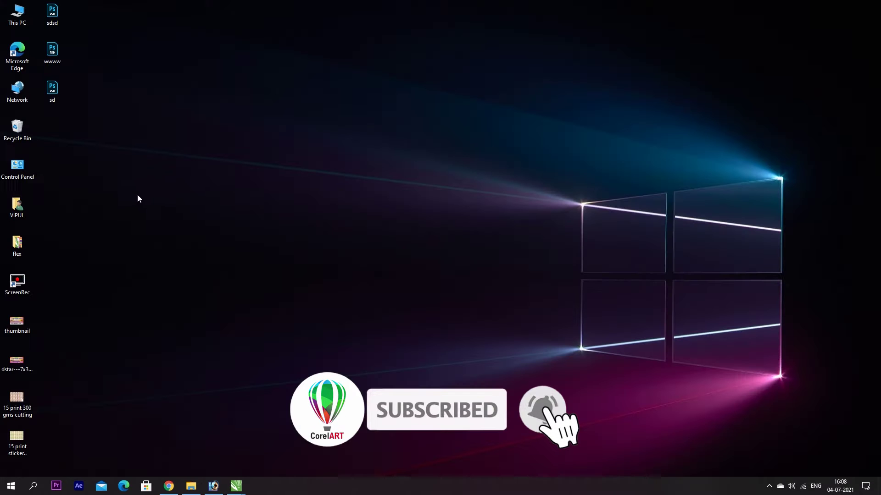
left_click_drag(52, 14, 308, 207)
scroll(268, 149, "up", 3)
scroll(268, 149, "down", 3)
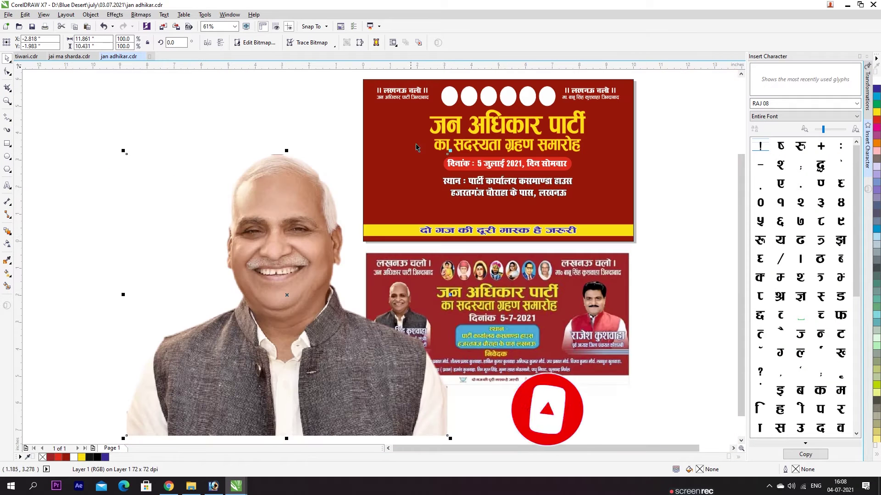
Step: Scale the portrait to about 3.7 by 3.2 inches and place it on the banner's left side beside the headline
left_click_drag(124, 152, 280, 257)
left_click_drag(294, 295, 398, 147)
scroll(389, 151, "up", 2)
scroll(389, 150, "down", 2)
left_click_drag(435, 188, 452, 203)
left_click_drag(414, 178, 385, 194)
scroll(407, 177, "up", 1)
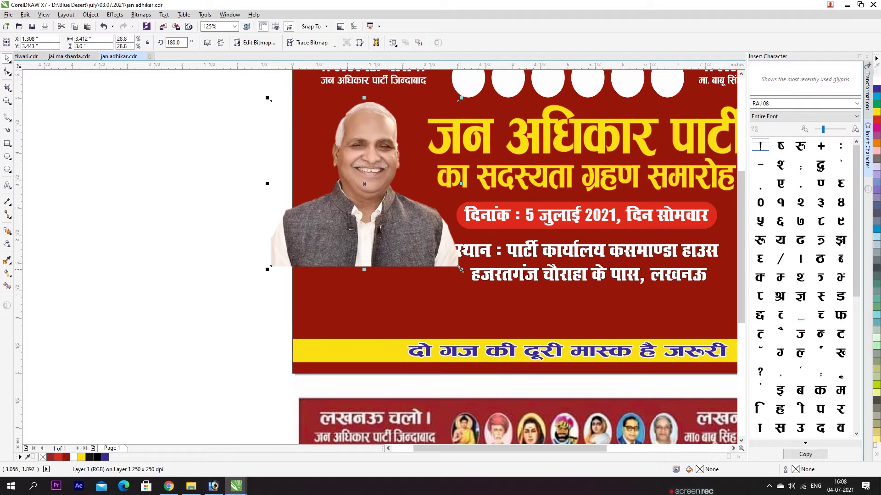
left_click_drag(461, 270, 474, 293)
left_click_drag(438, 252, 391, 276)
Step: Fade out the portrait's lower edge with the Transparency tool and PowerClip it inside the red banner background
left_click(7, 244)
key("space")
key("alt+c")
key("w")
key("p")
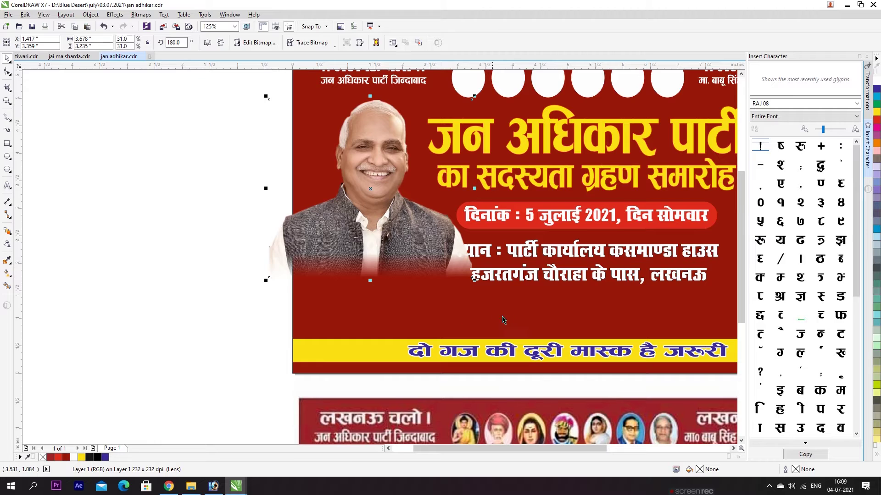
left_click(503, 318)
left_click(218, 274)
key("F4")
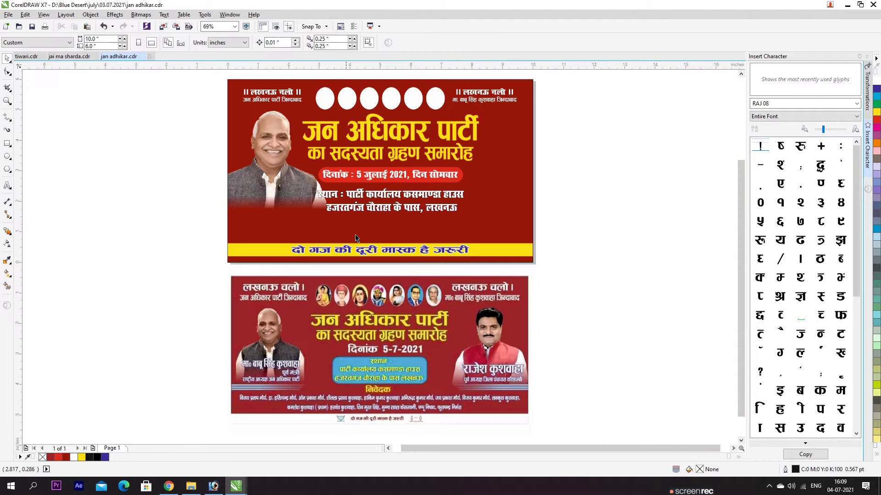
Step: Widen the headline to about 6.35 inches, center the date and venue lines under it and shift the text block right
left_click(451, 143)
left_click_drag(483, 142, 512, 141)
left_click_drag(575, 162, 287, 242)
left_click(432, 150, "shift")
key("c")
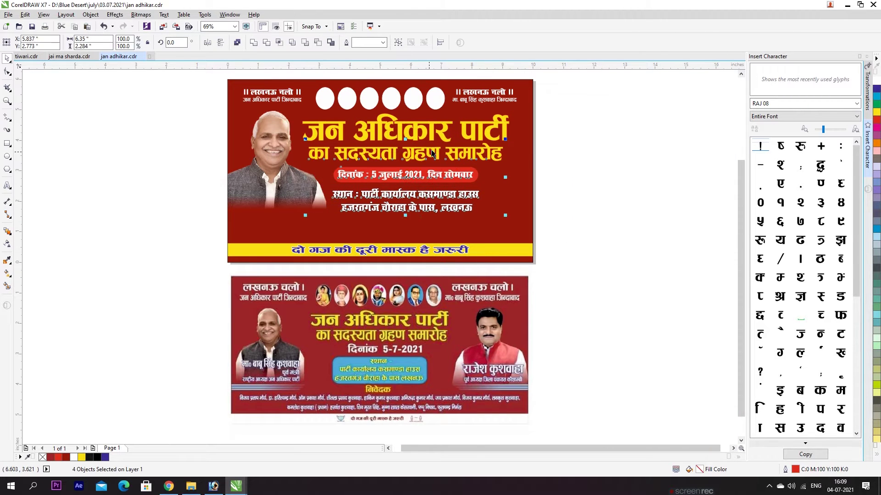
left_click_drag(431, 134, 440, 148)
left_click(584, 183)
Step: Tighten the venue lines beneath the date badge and move the date and venue block left, next to the portrait
left_click(448, 195)
left_click_drag(448, 194, 448, 193)
left_click_drag(572, 162, 272, 242)
left_click_drag(390, 178, 385, 195)
left_click(596, 222)
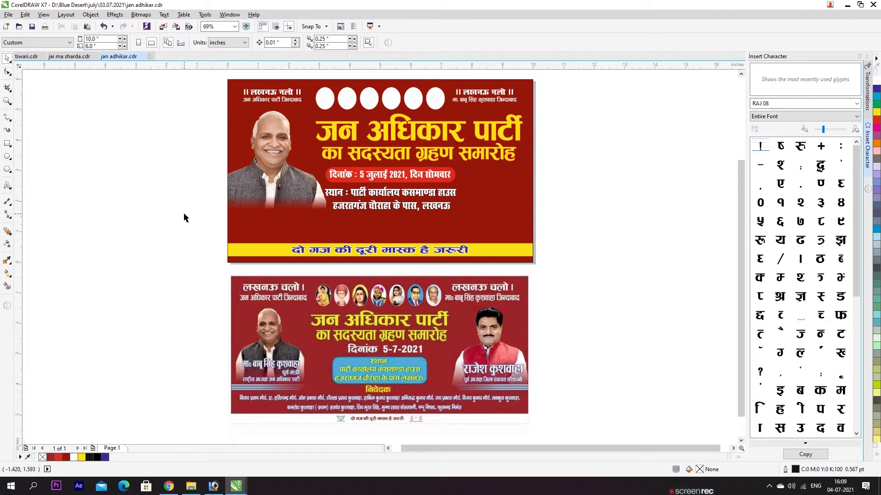
Step: Duplicate a headline line below the portrait and replace its text with the party leader's name, prefixed by मा
left_click_drag(355, 162, 271, 221)
scroll(272, 221, "up", 2)
key("F8")
key("ctrl+a")
type("मा.  बाबू सिंह")
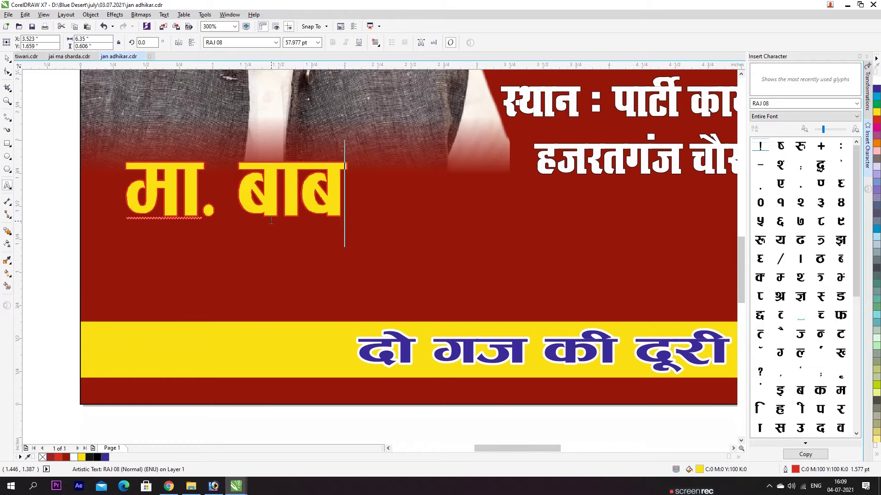
type(" कु")
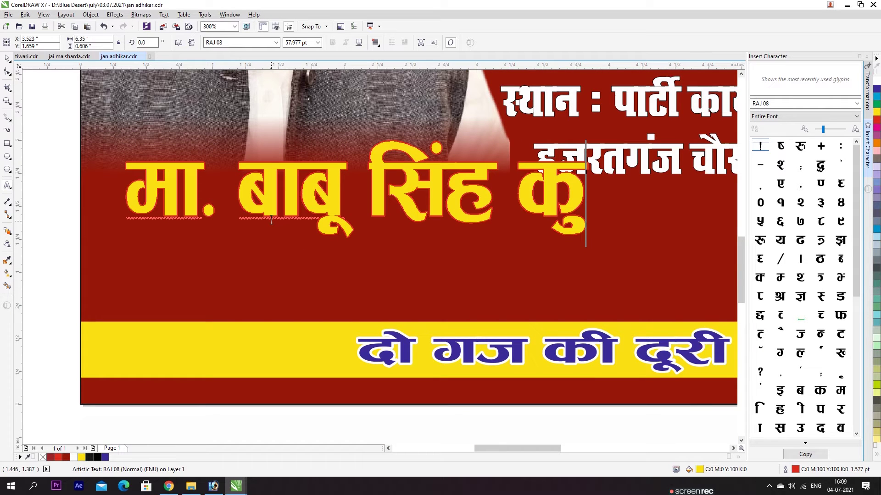
type("शवाहा")
Step: Reduce the name to about 33.4 pt and position it over the portrait's faded lower edge
key("ctrl+a")
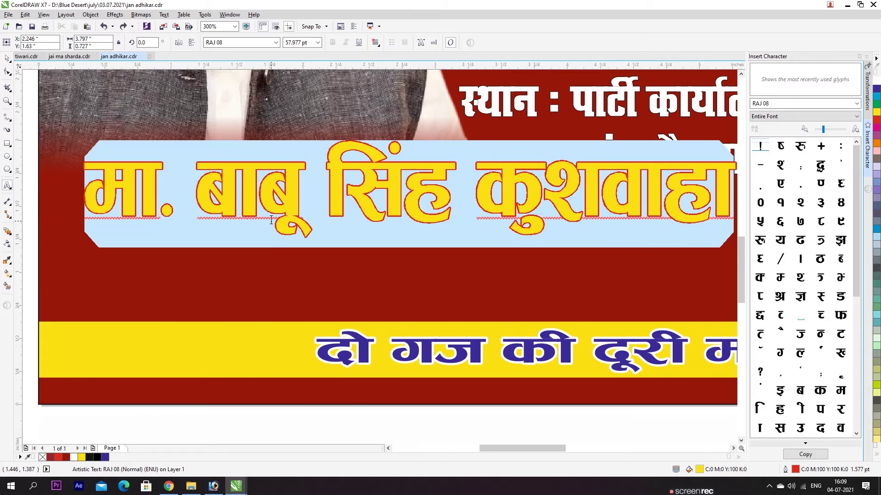
key("ctrl+KP_4")
key("ctrl+KP_4")
key("ctrl+KP_4")
key("ctrl+space")
scroll(278, 230, "down", 1)
scroll(287, 232, "down", 1)
left_click_drag(321, 212, 334, 197)
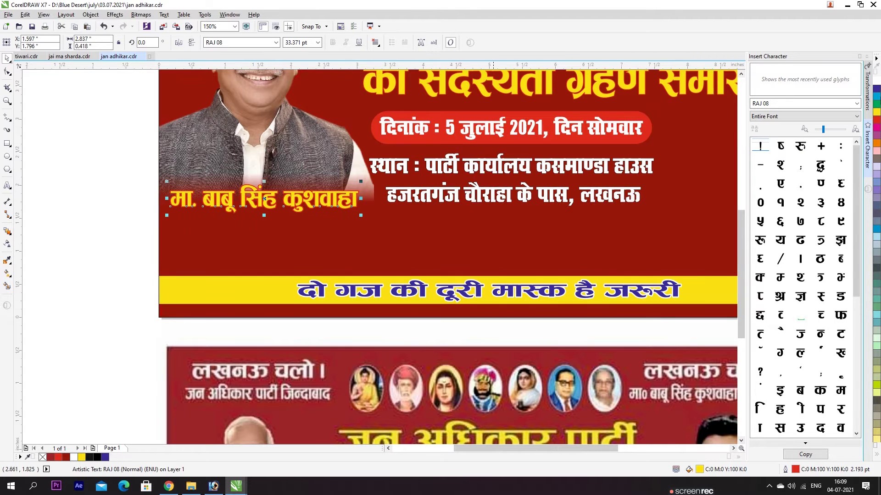
Step: Give the name a white fill and blue outline, nudge it up and stretch it to about 0.52 inches tall
left_click(876, 81)
right_click(877, 89)
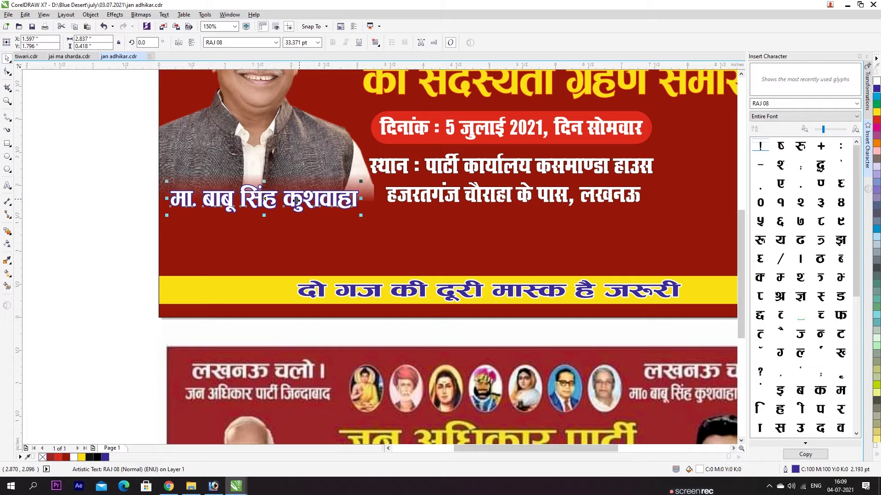
left_click_drag(316, 195, 319, 185)
left_click_drag(270, 208, 270, 214)
Step: Reset the name outline's calligraphic nib shape to default
key("F12")
left_click(510, 282)
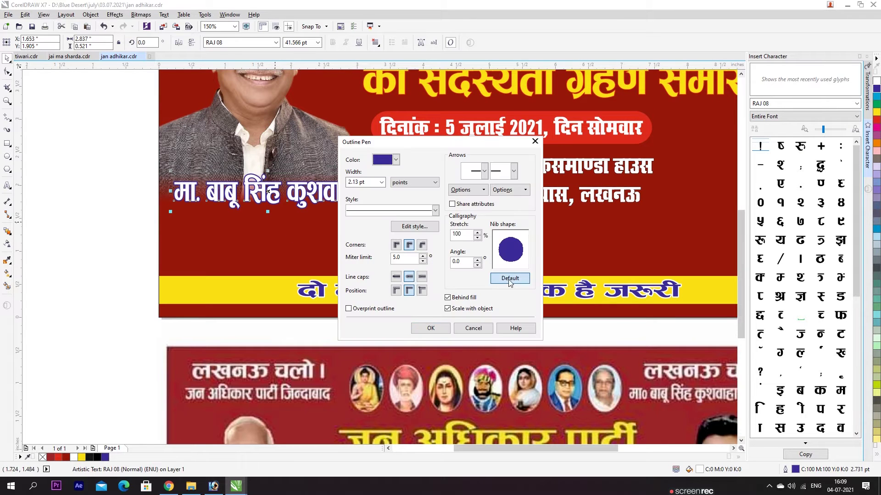
left_click(434, 326)
key("F4")
left_click(176, 252)
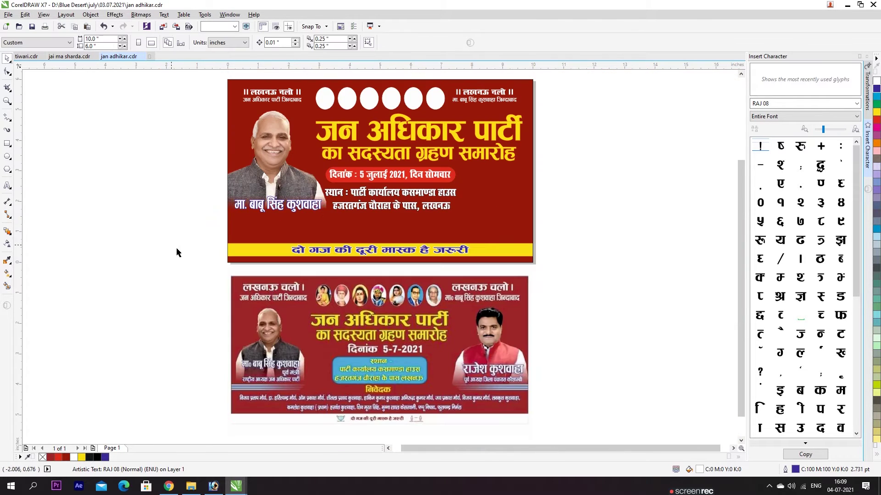
Step: Save the banner document
scroll(289, 382, "up", 3)
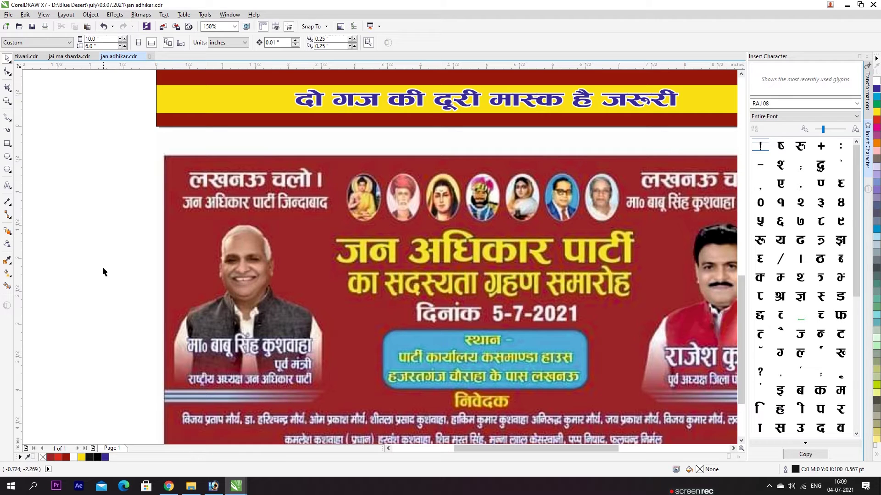
key("ctrl+s")
scroll(233, 328, "down", 3)
Step: Duplicate the name line directly below itself and change the copy's text to पूर्व मंत्री, राष्ट्रीय अध्यक्ष
left_click(233, 166)
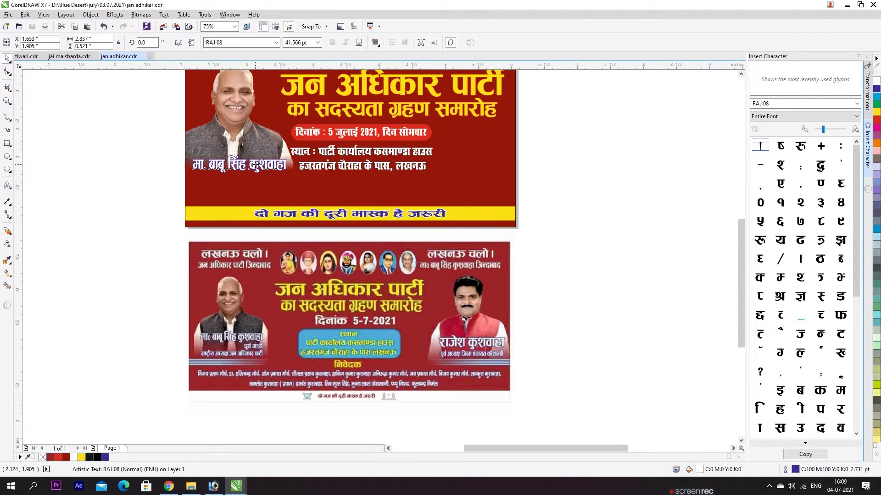
scroll(254, 165, "up", 3)
left_click_drag(255, 165, 273, 197)
double_click(274, 197)
type("पूर्व मंत्री. राष्ट्र")
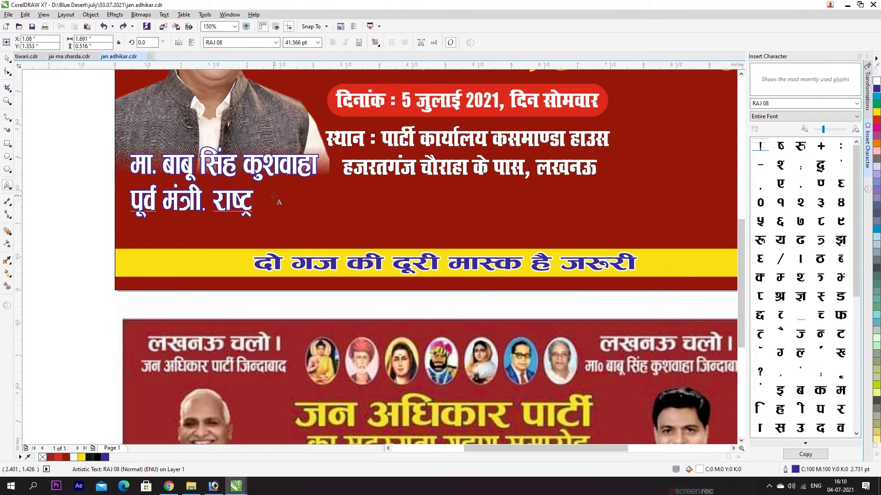
type("अध्य")
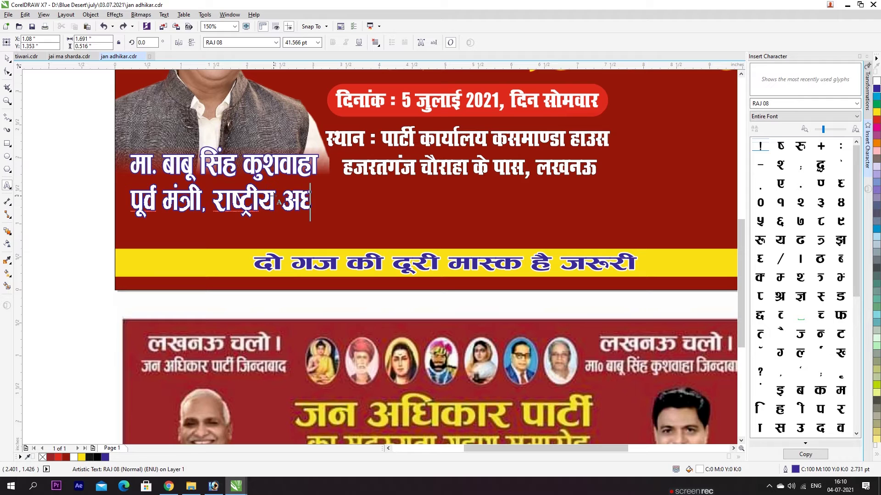
Step: Reduce the designation line to about 24.2 pt and center it beneath the name
key("ctrl+a")
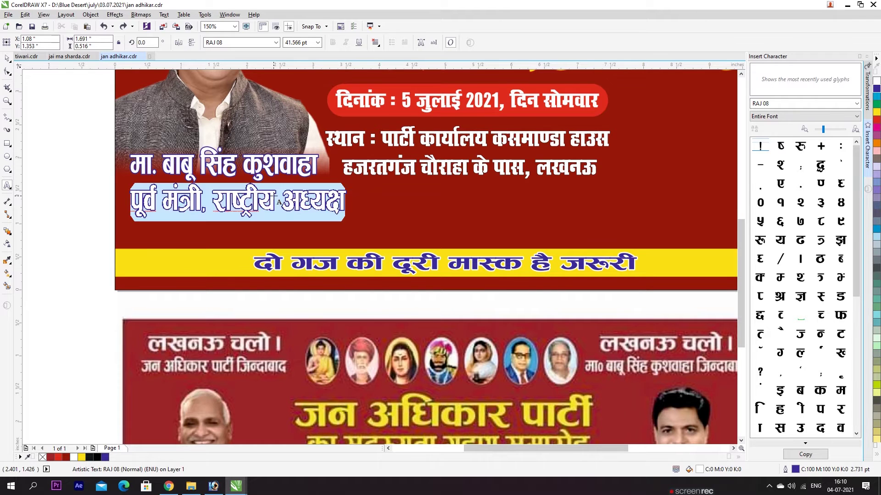
key("ctrl+KP_4")
key("ctrl+KP_4")
key("ctrl+KP_4")
key("ctrl+KP_4")
key("ctrl+space")
left_click(254, 166, "shift")
key("c")
left_click(253, 166, "shift")
mouse_move(268, 199)
left_mouse_down()
mouse_move(290, 195)
mouse_move(276, 199)
left_mouse_up()
Step: Reset the designation outline's calligraphic nib shape to default
key("F12")
key("Return")
key("F12")
left_click(495, 279)
left_click(436, 328)
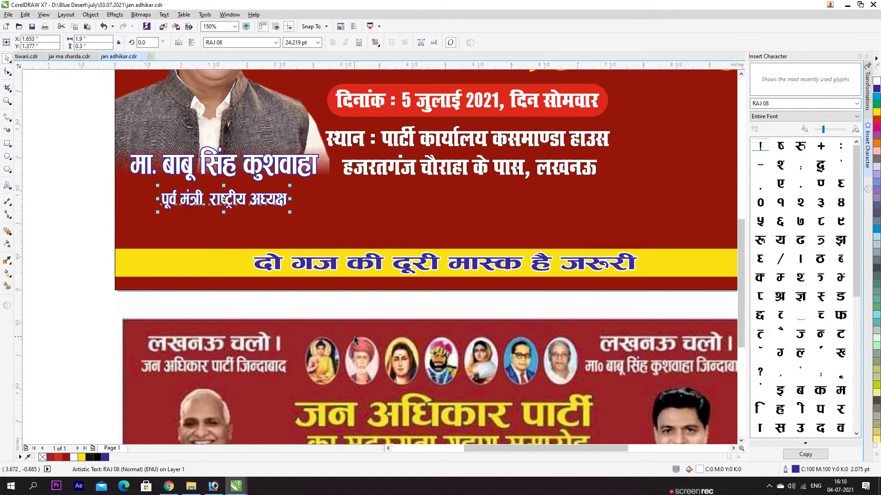
Step: Add जन अधिकार पार्टी as a second line of the designation and clear the text's transformations
key("F8")
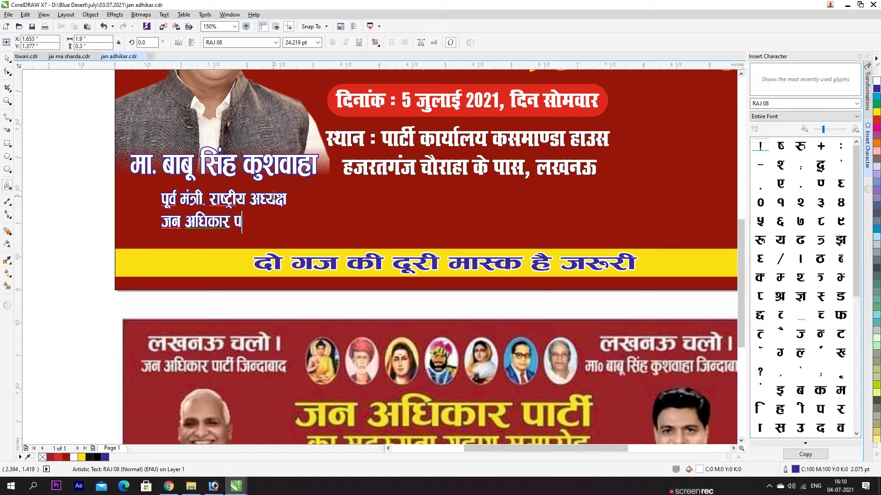
key("ctrl+space")
key("alt+j")
key("t")
key("m")
Step: Center-align the two designation lines and scale them to about 2.37 inches wide
key("F8")
key("ctrl+a")
key("ctrl+e")
key("ctrl+space")
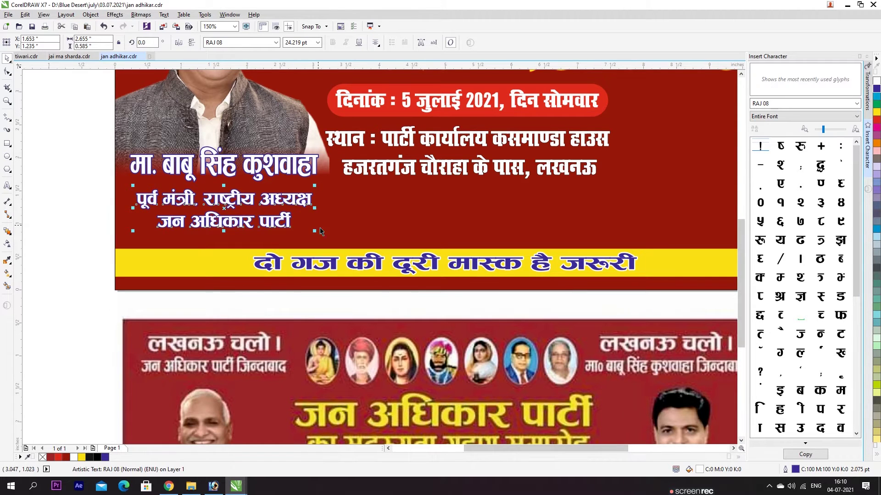
left_click_drag(310, 232, 305, 231)
Step: Give the designation lines a yellow fill and a C100 M100 Y100 K100 black outline
left_click(876, 113)
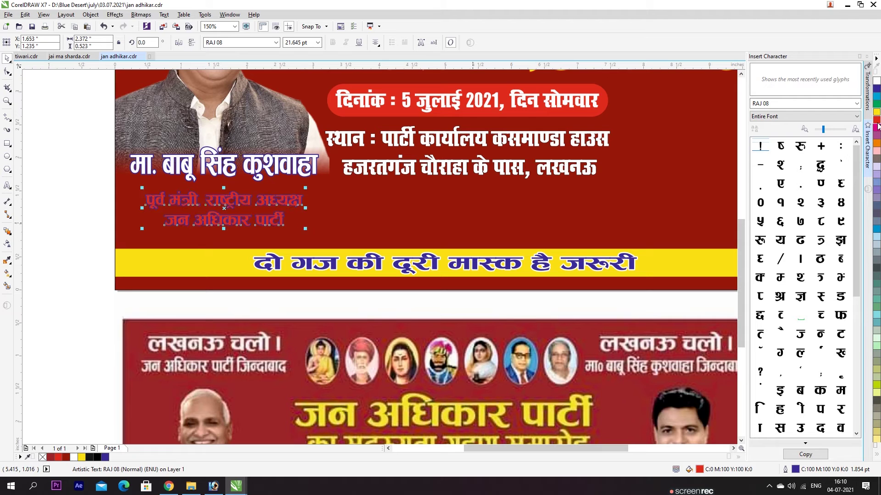
left_click(877, 455)
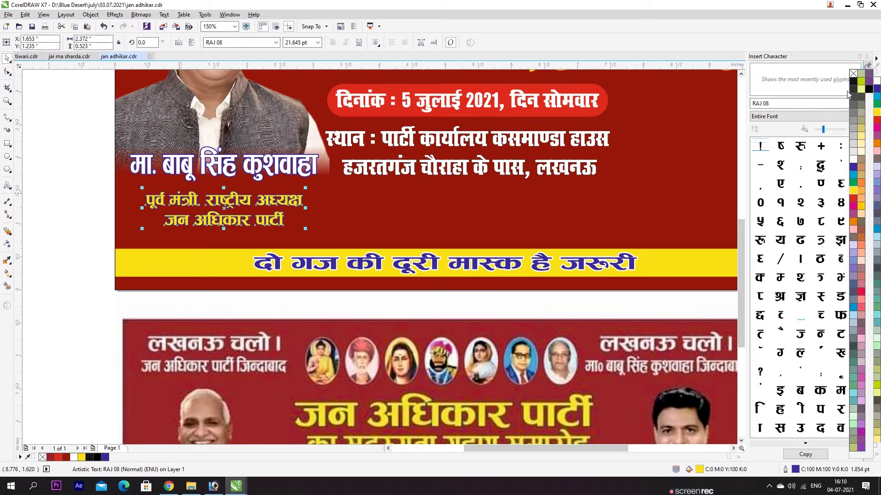
right_click(865, 87)
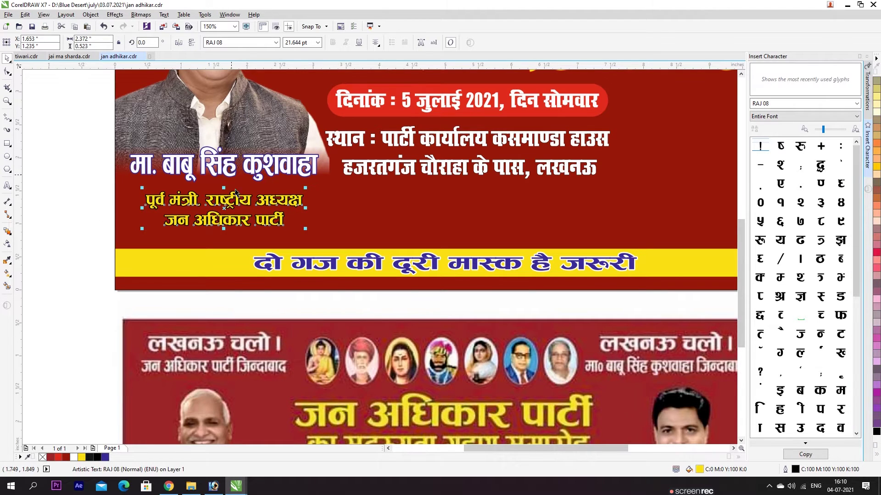
Step: Move the name and designation lower on the portrait, scale them down slightly together and save the document
left_click_drag(236, 198, 244, 193)
left_click(244, 172, "shift")
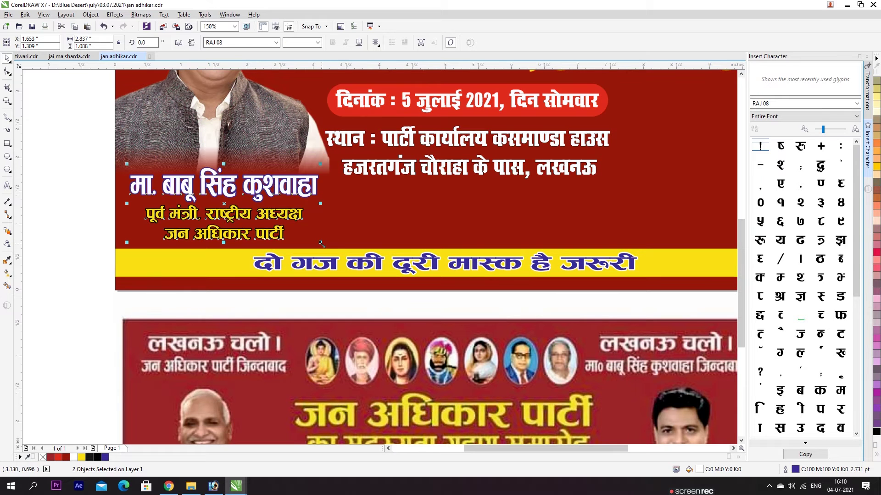
left_click_drag(321, 244, 305, 199)
left_click(74, 180)
key("F4")
key("ctrl+s")
Step: Move the designation lines closer to the name, shrink them slightly and center them beneath it
scroll(308, 209, "up", 2)
scroll(313, 206, "down", 4)
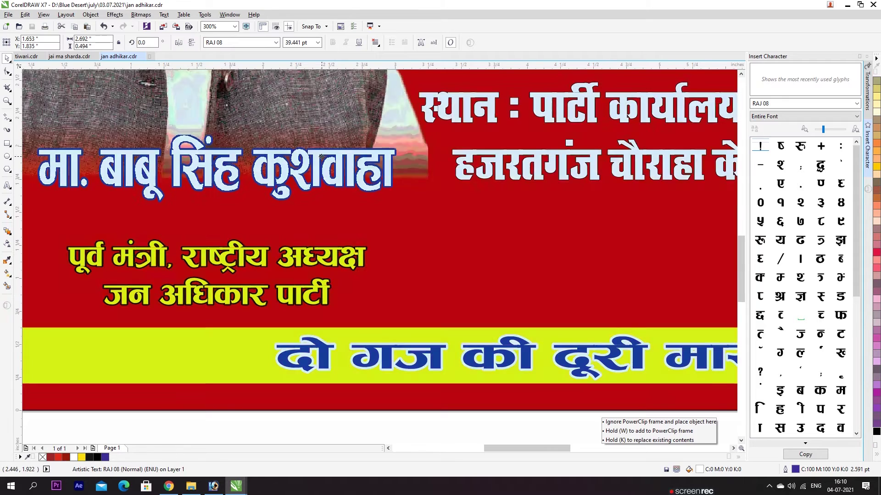
left_click(341, 225)
left_click_drag(341, 225, 341, 209)
left_click_drag(363, 239, 355, 239)
left_click_drag(285, 227, 285, 225)
left_click(280, 184, "shift")
key("c")
left_click(116, 186)
scroll(281, 234, "down", 3)
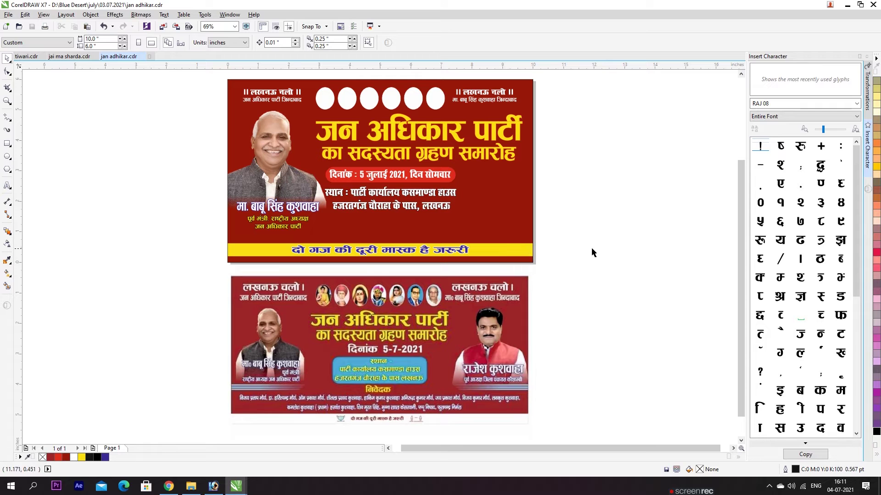
left_click(395, 363)
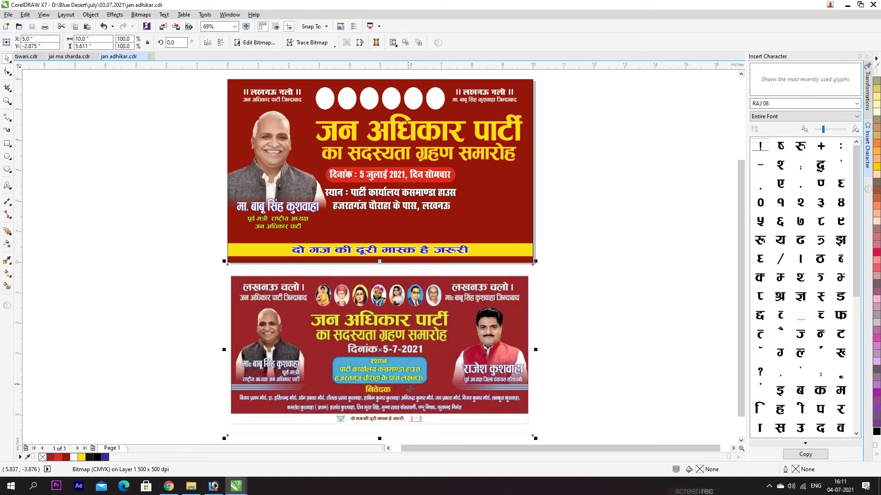
key("Delete")
key("ctrl+s")
key("F4")
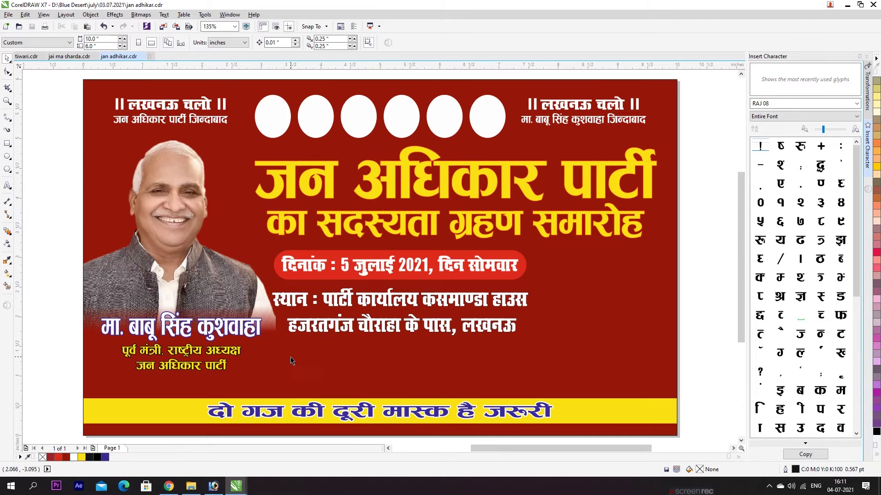
scroll(156, 157, "down", 2)
key("ctrl+z")
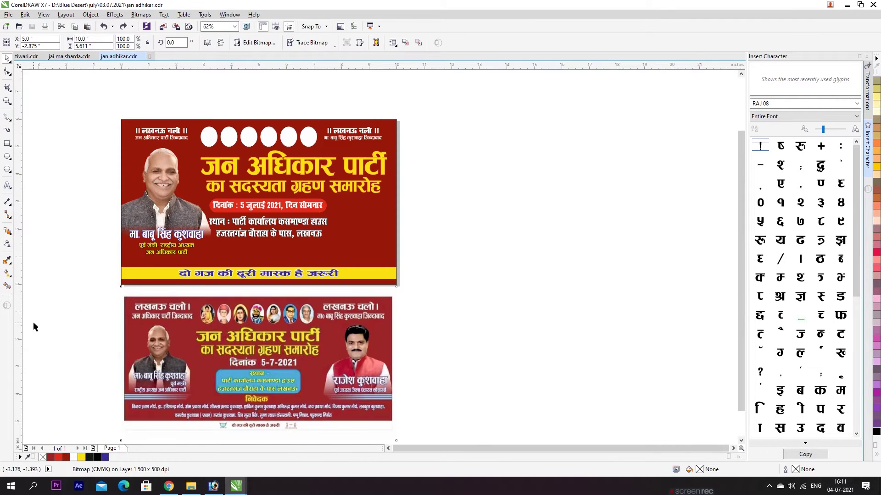
Step: Bring the cutout portraits of the man in sunglasses and the moustached man in the black vest into the banner document
left_click(34, 324)
key("F4")
left_click(381, 237)
key("shift+F2")
left_click(50, 204)
key("super+d")
left_click(117, 224)
left_click_drag(84, 54, 54, 270)
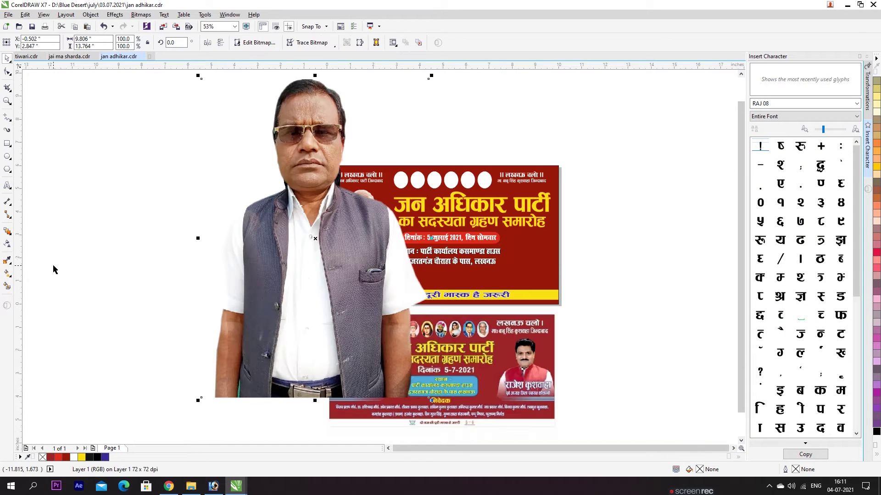
Step: Scale both new portraits to 32.4% and convert the sunglasses portrait to a 500 dpi CMYK bitmap with transparent background
left_click_drag(430, 77, 630, 296)
left_click(327, 242)
key("ctrl+r")
key("alt+b")
key("c")
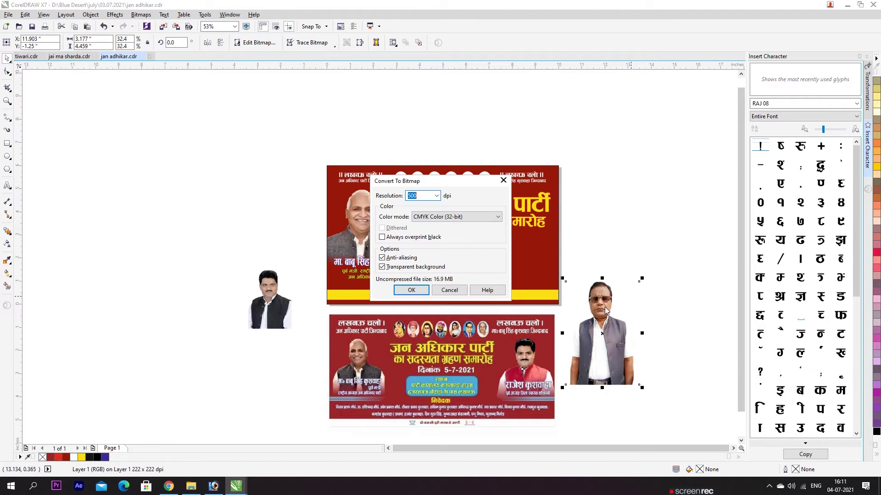
left_click(411, 290)
Step: Enlarge the moustached man's portrait to about 6.99 inches wide and convert it to a 500 dpi CMYK bitmap
left_click(286, 307)
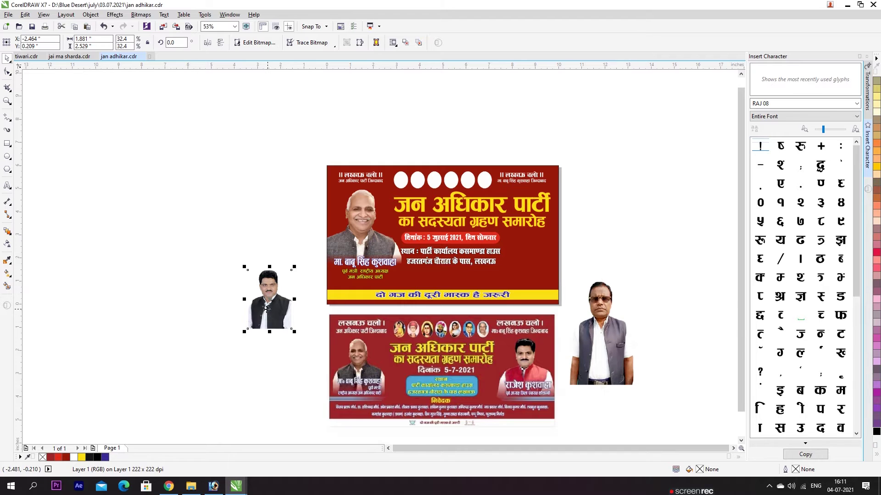
scroll(299, 266, "up", 2)
left_click_drag(318, 234, 427, 84)
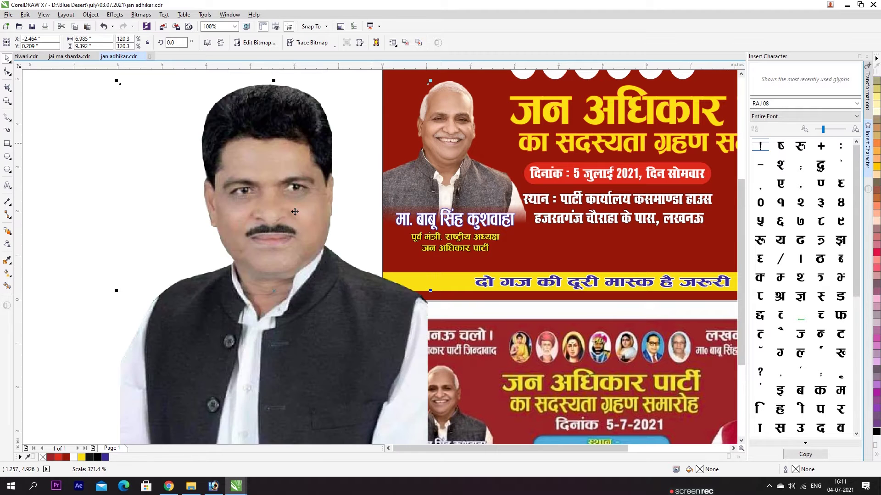
scroll(266, 235, "down", 6)
scroll(266, 234, "up", 4)
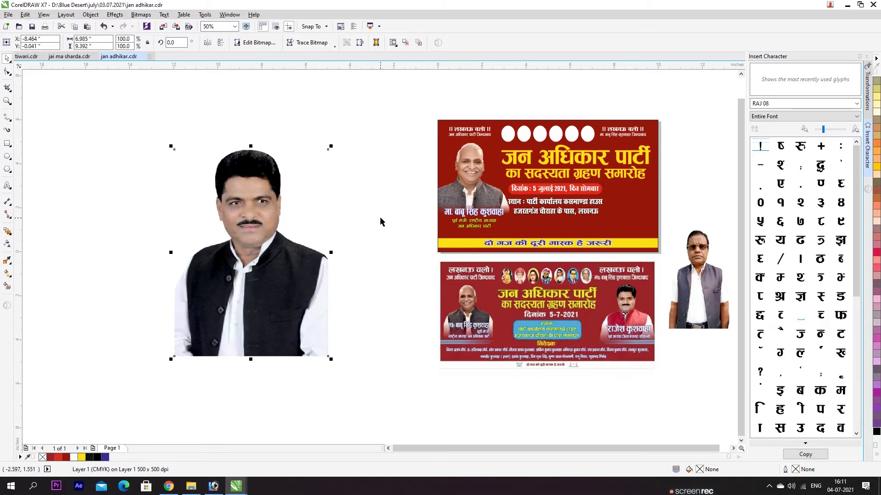
Step: Scale the moustached man's portrait down to about 2.18 inches wide and place it in the banner's lower-right area
left_click_drag(330, 146, 345, 212)
left_click_drag(272, 251, 610, 215)
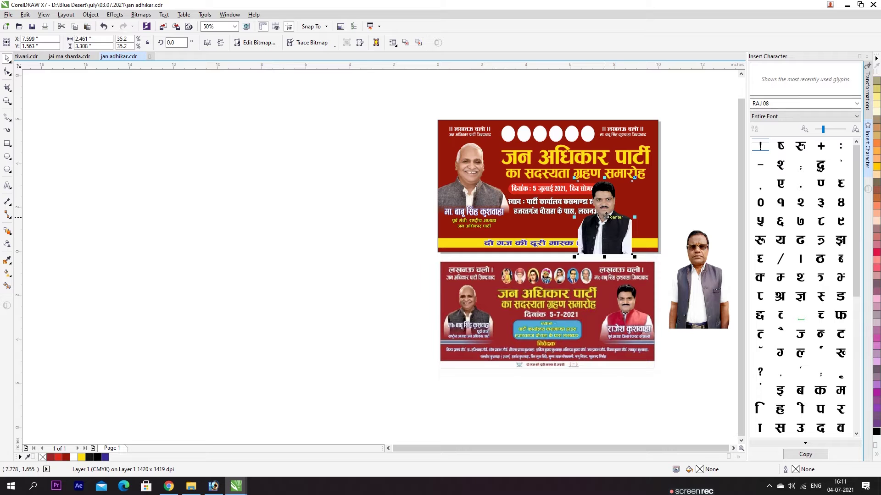
left_click_drag(633, 180, 626, 189)
Step: Shift the venue lines left, narrow the date line with its red badge, and nudge the moustached man's portrait up and left
scroll(600, 198, "up", 1)
left_click_drag(523, 210, 422, 216)
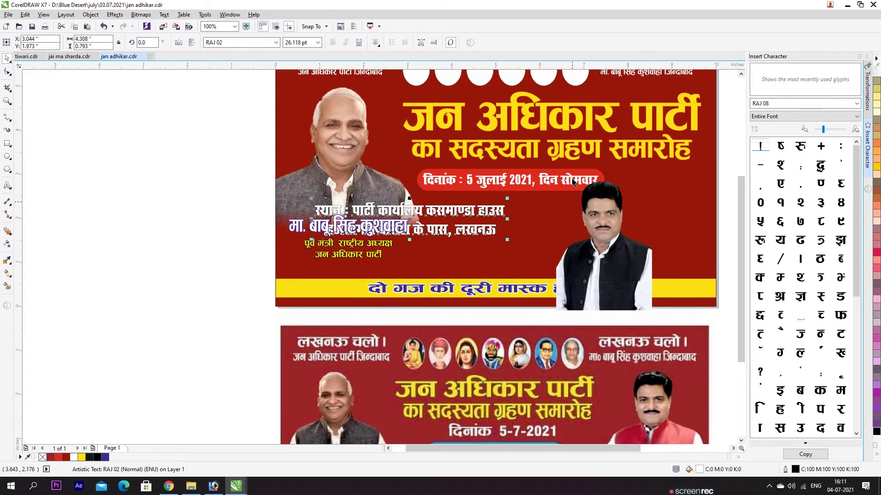
left_click_drag(183, 137, 570, 181)
left_click_drag(600, 241, 591, 226)
scroll(484, 211, "down", 1)
Step: Place the sunglasses portrait beside the moustached man's, shrink it slightly, and bring the moustached man's portrait to the front
left_click_drag(640, 273, 579, 222)
scroll(594, 203, "up", 1)
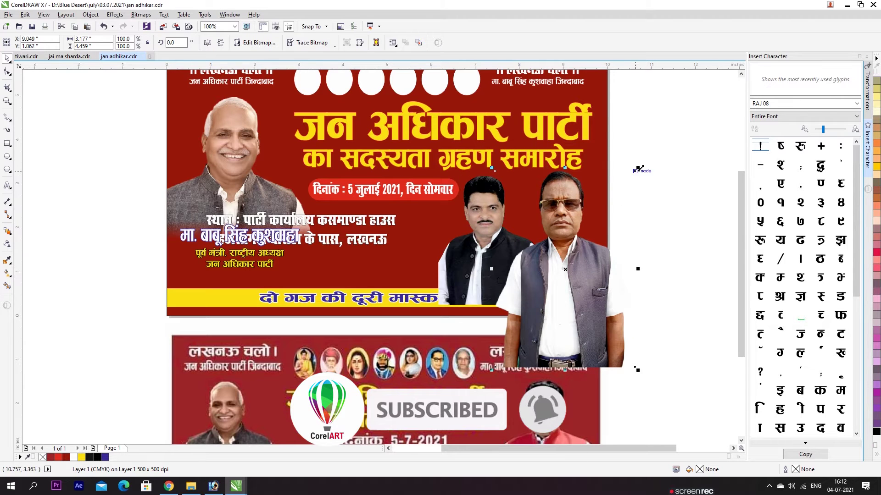
left_click_drag(638, 169, 634, 175)
left_click(483, 232)
key("shift+Page_Up")
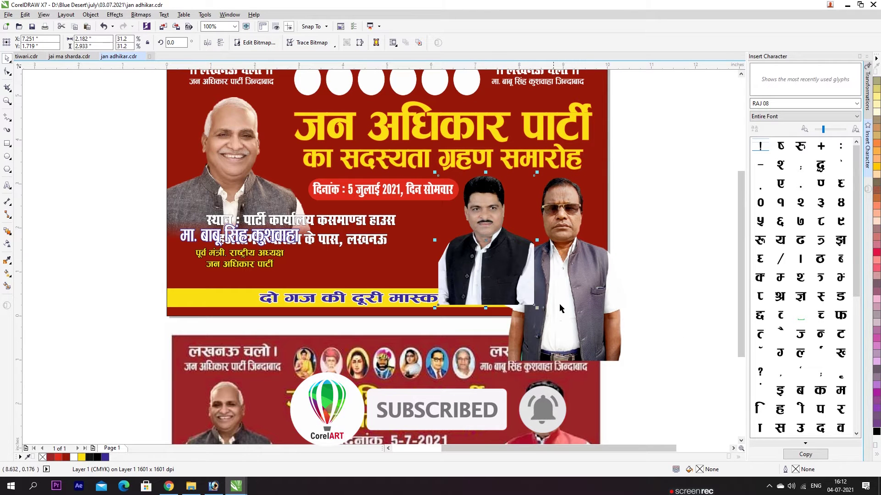
Step: PowerClip both new portraits inside the banner background and bring the yellow strip in front of them
left_click(550, 311, "shift")
key("alt+c")
key("w")
key("p")
left_click(395, 265)
left_click(211, 302)
left_click(210, 301, "ctrl")
key("shift+Page_Up")
Step: Duplicate the yellow strip directly below itself inside the frame and give the copy a C0 M100 Y100 K0 red fill and outline
left_click(78, 278)
left_click(215, 299)
left_click(328, 298, "ctrl")
left_click(259, 299)
left_click_drag(387, 291, 393, 329)
right_click(392, 329)
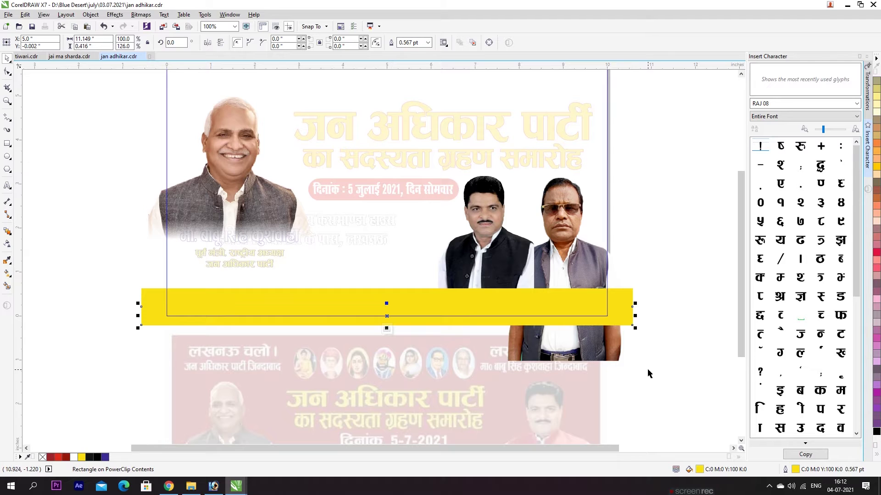
left_click(876, 446)
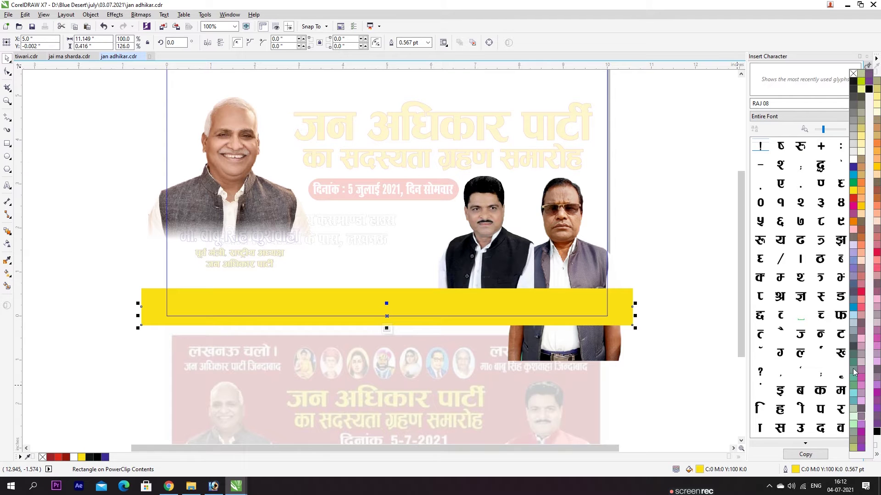
left_click(851, 204)
left_click(680, 300)
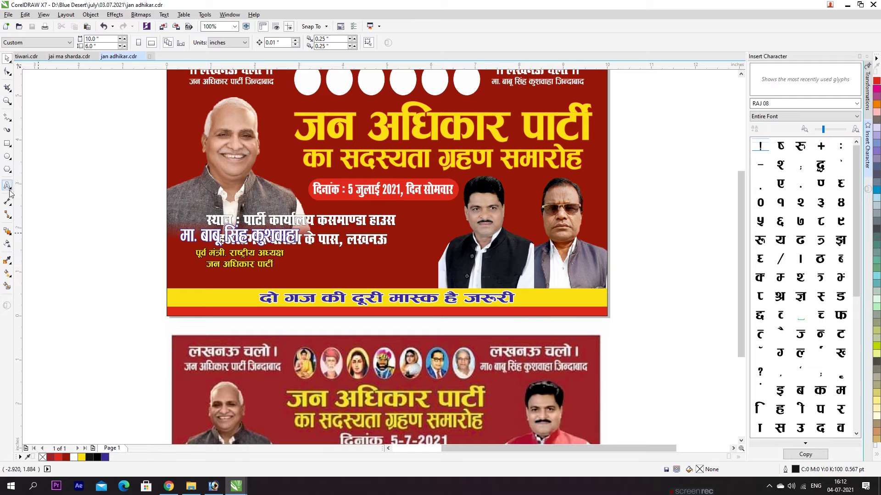
Step: Change the lower strip's fill to dark red C0 M100 Y100 K45
left_click(222, 305, "ctrl")
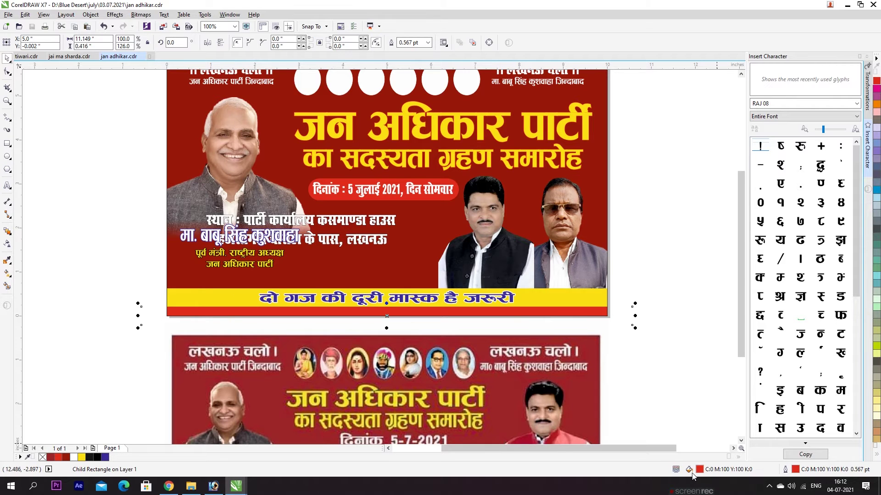
double_click(664, 252)
left_click(677, 315)
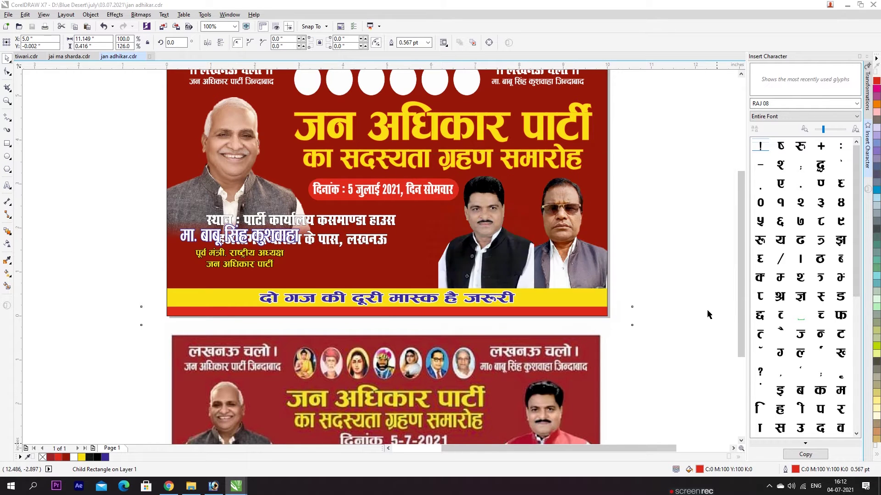
left_click(664, 348)
left_click(591, 312, "ctrl")
left_click(875, 448)
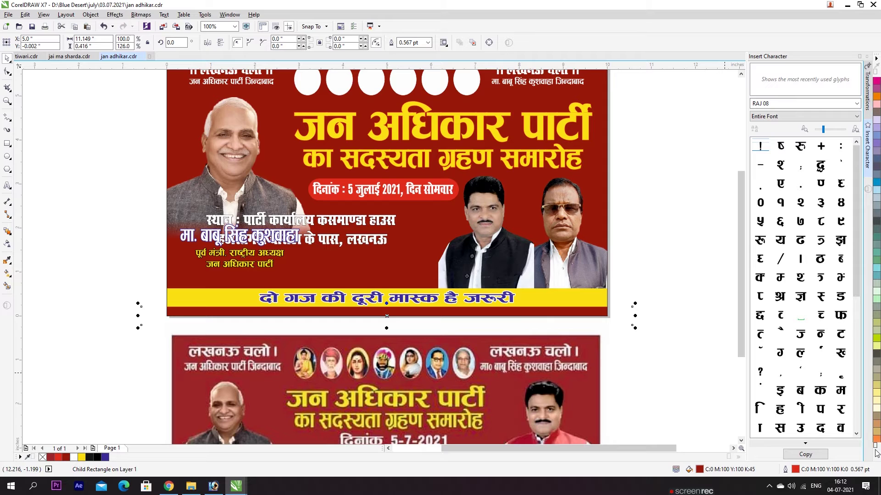
left_click(876, 453)
left_click(659, 322)
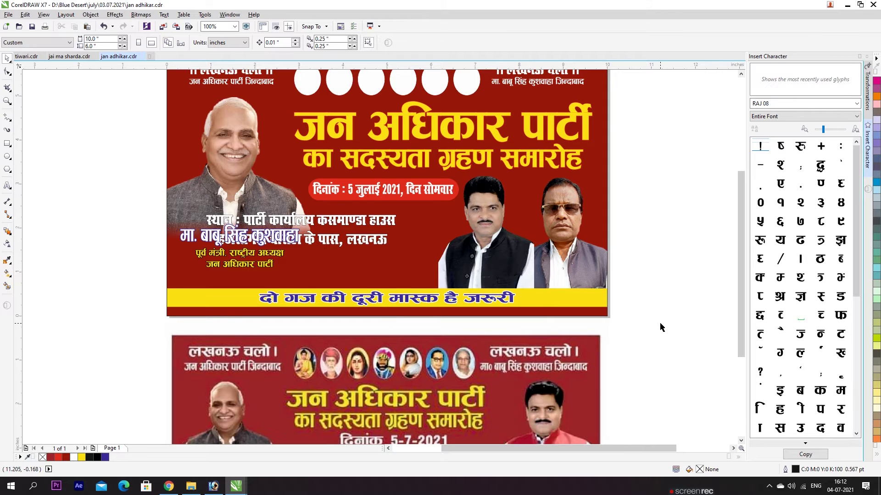
key("F4")
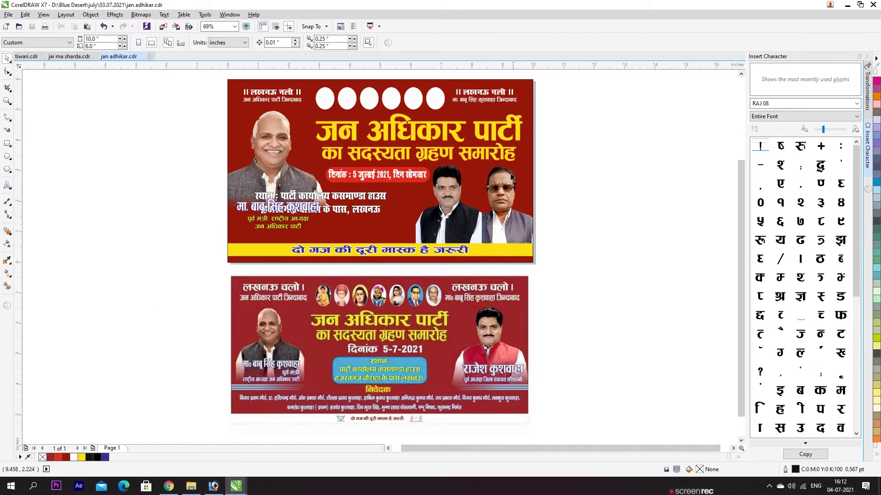
Step: Shift the two yellow headline lines slightly left and stretch them slightly taller together
left_click(467, 152)
left_click(431, 133, "shift")
left_click_drag(430, 133, 407, 116)
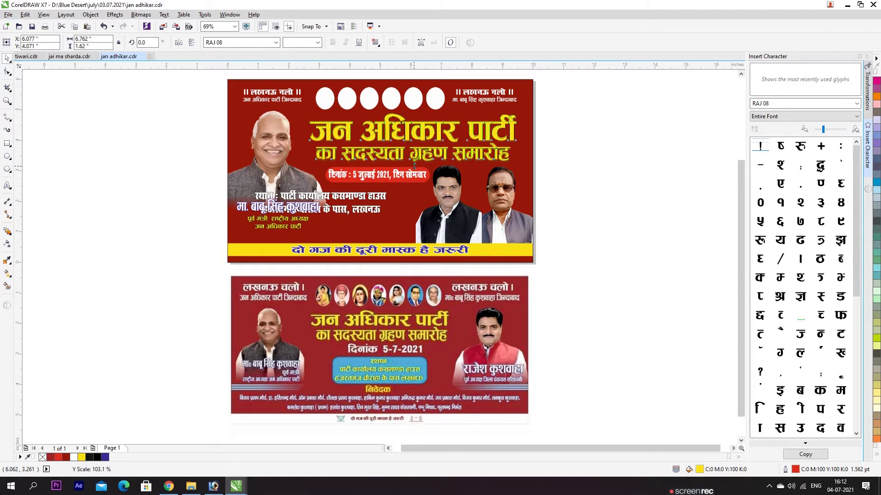
left_click(633, 207)
Step: Move the venue lines off the banner to its right side and nudge the leader's name and designation slightly left
left_click(348, 198)
left_click_drag(349, 199, 630, 224)
left_click_drag(167, 190, 332, 238)
left_click_drag(312, 208, 310, 207)
key("Escape")
Step: Remove the weekday part from the date line so it reads दिनांक : 5 जुलाई 2021
scroll(446, 200, "up", 2)
left_click(366, 149)
key("F8")
left_click_drag(324, 153, 403, 151)
key("Delete")
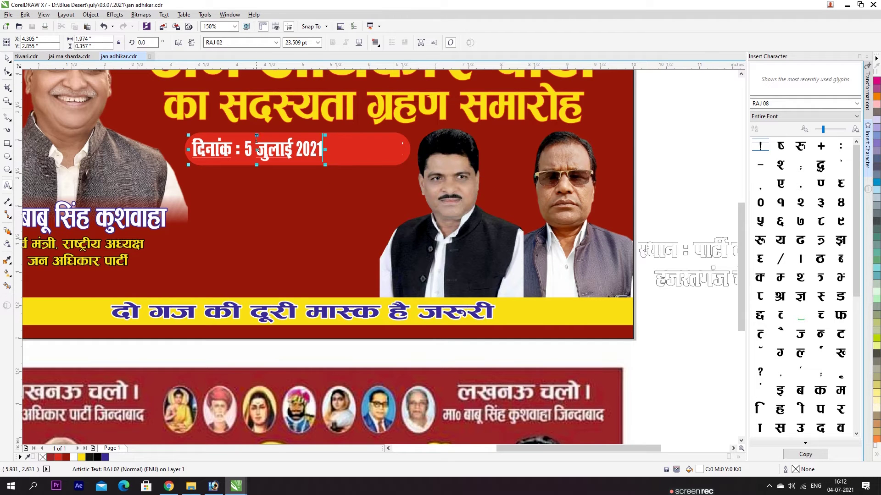
Step: Clear the date text's transformations, enlarge it to about 3.1 inches wide and center it in the red badge
key("alt+j")
key("m")
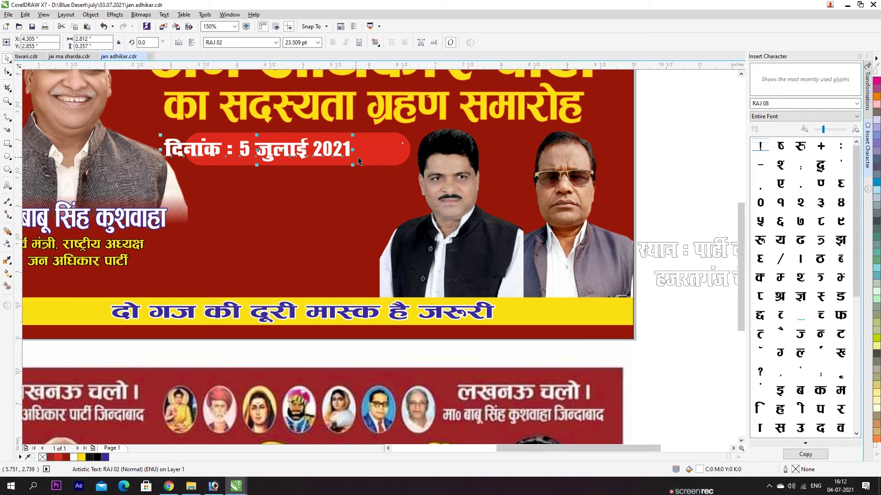
left_click_drag(353, 160, 394, 161)
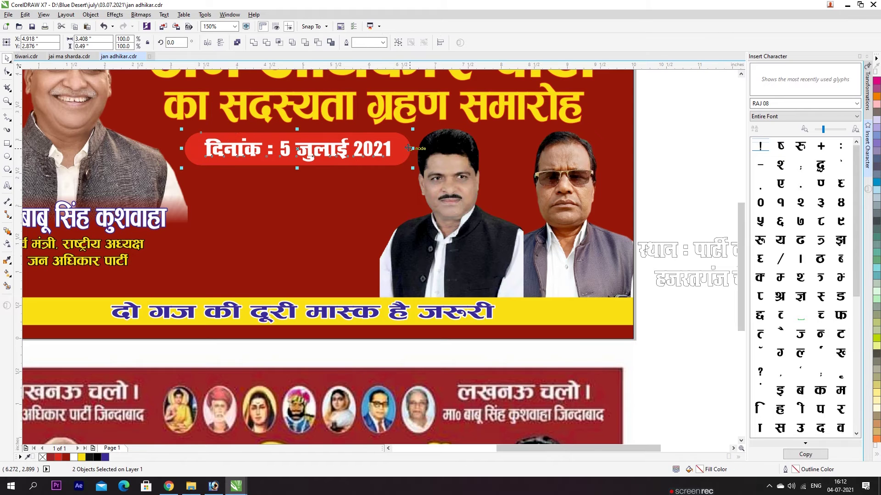
left_click(390, 132, "shift")
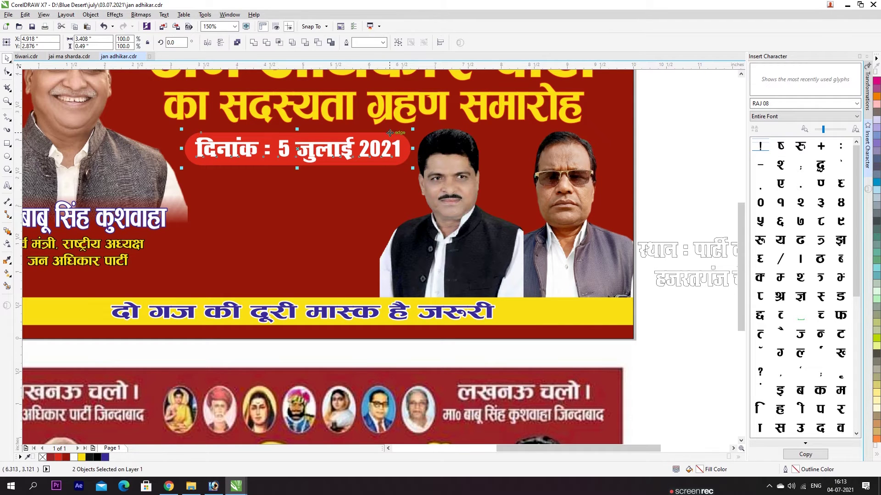
left_click(390, 132, "shift")
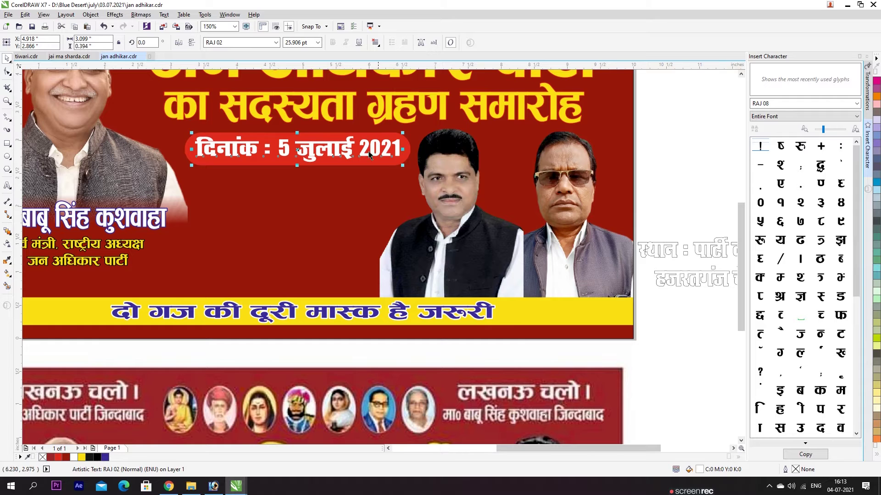
Step: Draw a rectangle about 2.79 by 1.59 inches below the date badge and round its corners to about 0.069 inch
left_click(7, 145)
left_click_drag(195, 183, 380, 288)
key("space")
key("F10")
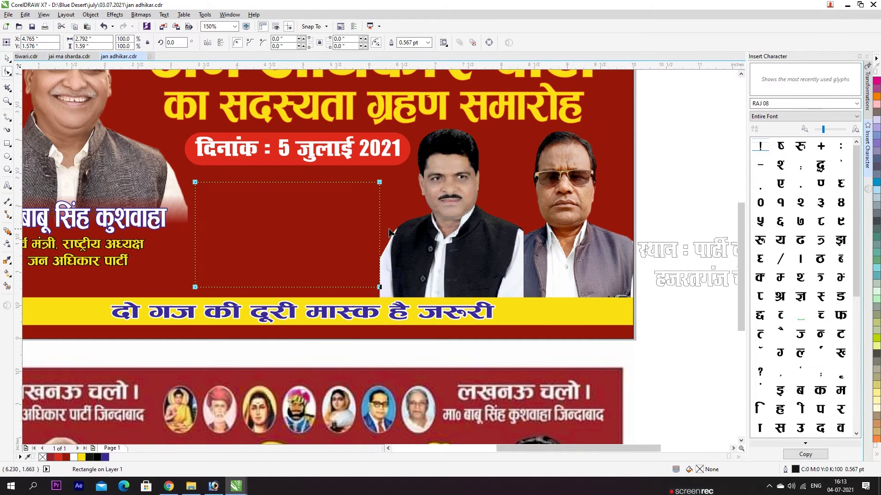
left_click_drag(381, 183, 375, 182)
key("space")
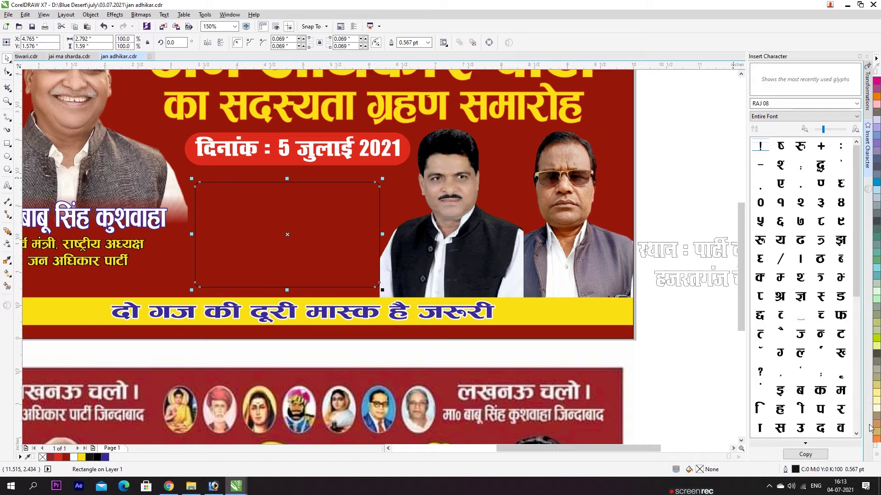
Step: Give the rounded rectangle below the date a white fill and white outline
left_click(877, 455)
left_click(853, 159)
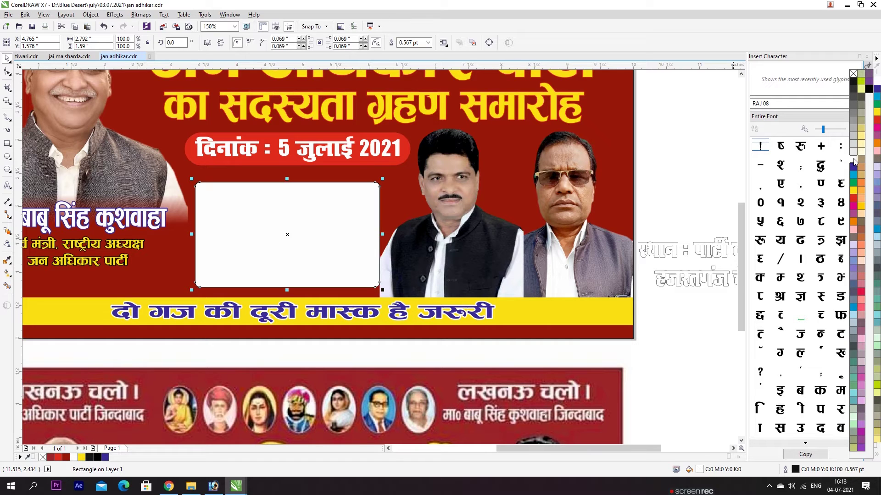
left_click(359, 200)
left_click(367, 194)
left_click(376, 234)
Step: Skew the white panel into a slanted parallelogram, enlarge it to about 106% and set its rotation angle to 0
left_click_drag(380, 234, 360, 218)
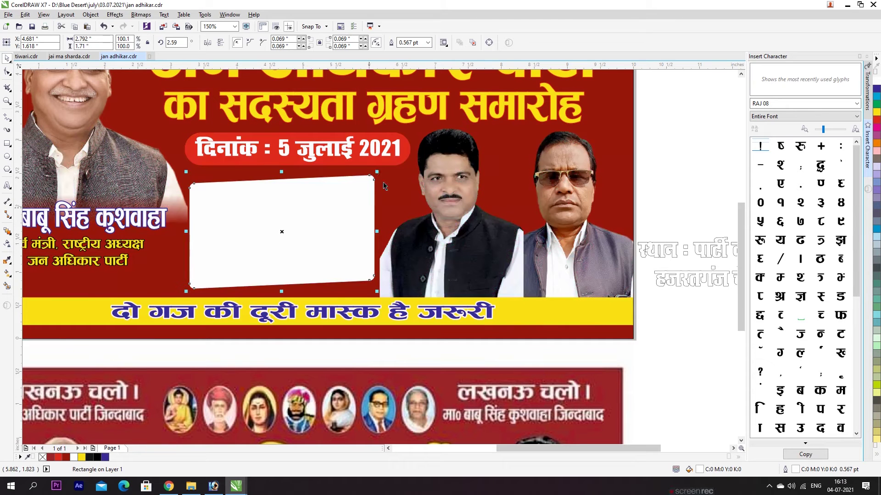
left_click_drag(377, 173, 380, 182)
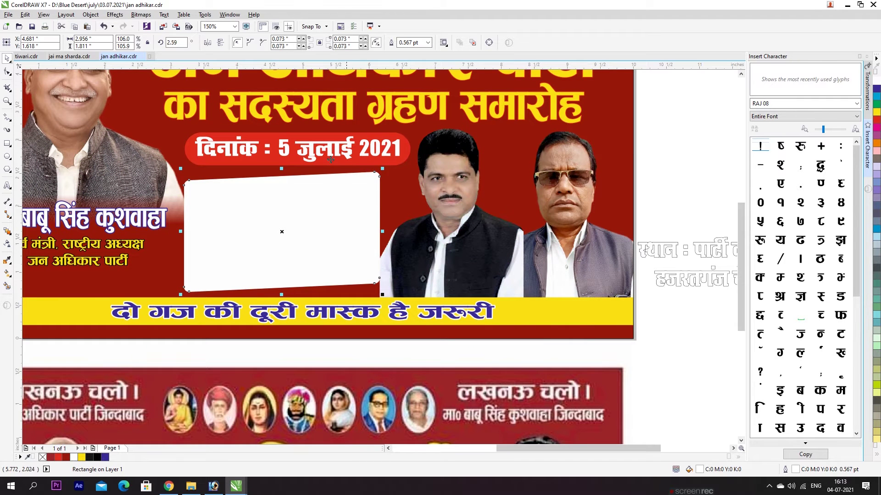
type("0")
key("Return")
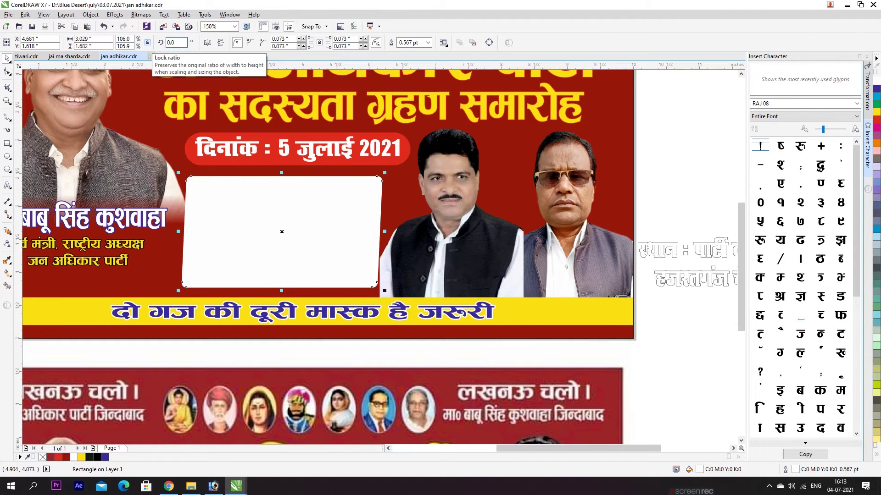
scroll(317, 217, "down", 2)
left_click_drag(284, 186, 316, 206)
Step: Move the venue lines onto the white panel and give them a C0 M100 Y100 K0 red fill with a white outline
left_click(528, 231)
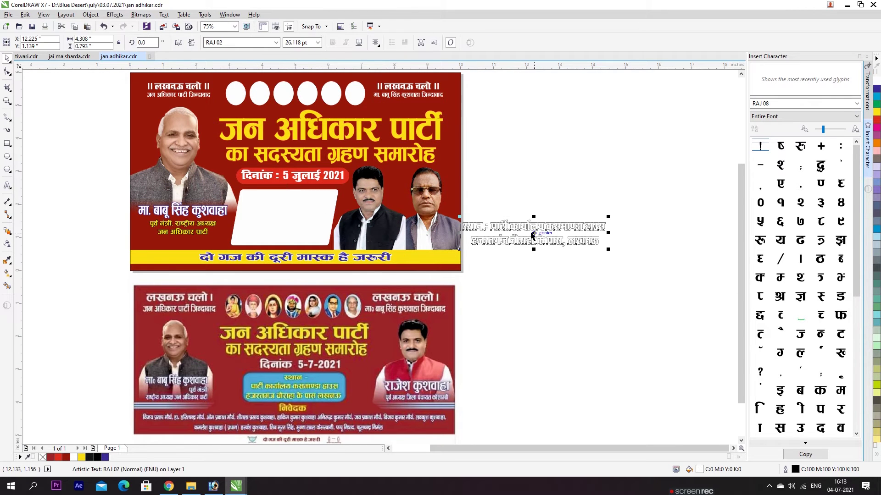
left_click_drag(457, 225, 218, 207)
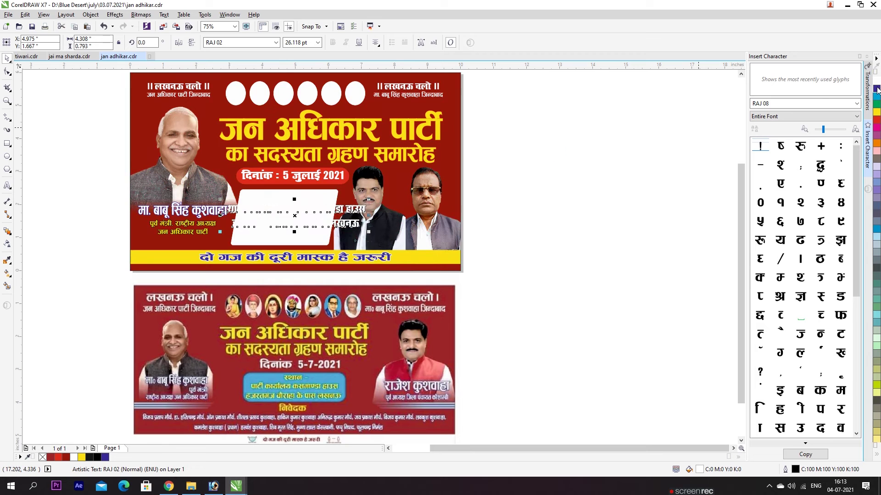
left_click(877, 122)
right_click(876, 81)
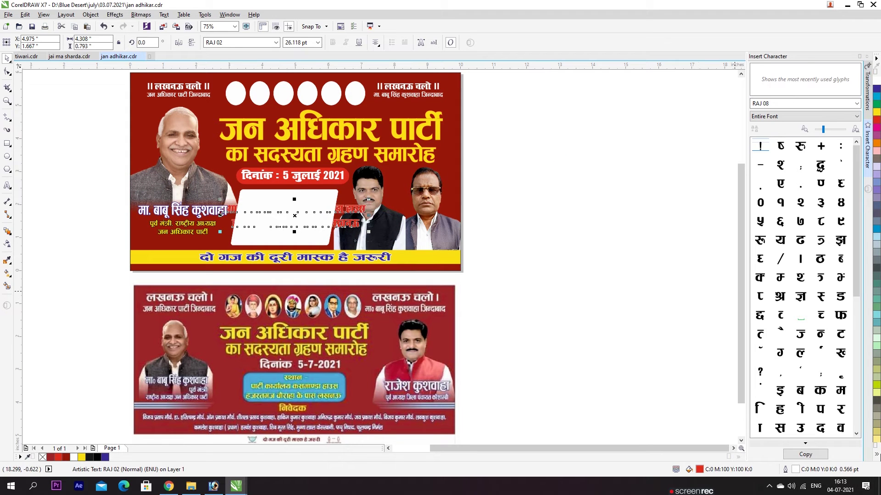
Step: Remove the outline from the venue text and set it as four lines at 18 pt
left_click(876, 454)
right_click(853, 73)
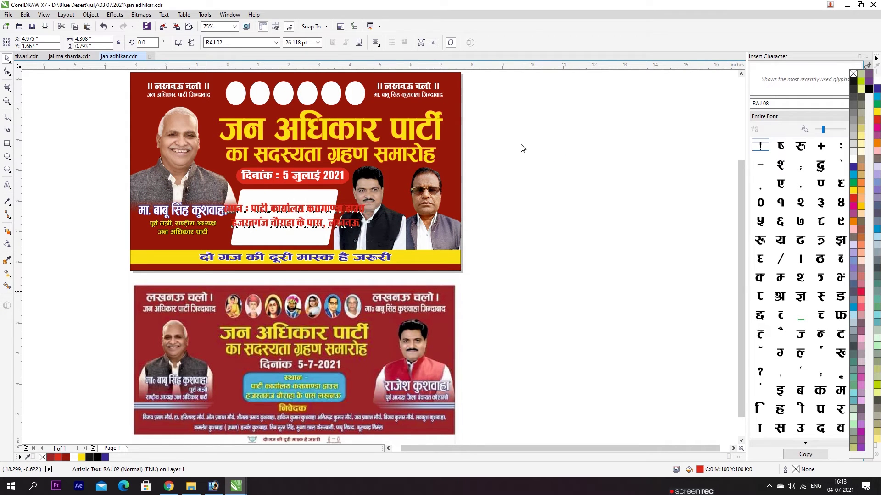
scroll(521, 147, "down", 1)
scroll(389, 212, "up", 4)
double_click(383, 209)
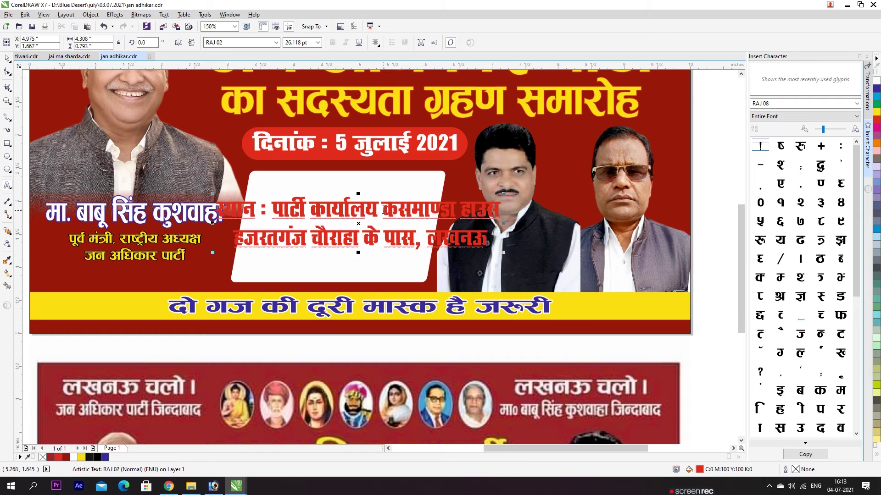
key("Return")
key("ctrl+a")
key("ctrl+KP_4")
key("ctrl+KP_4")
key("ctrl+space")
key("F8")
key("Return")
key("ctrl+space")
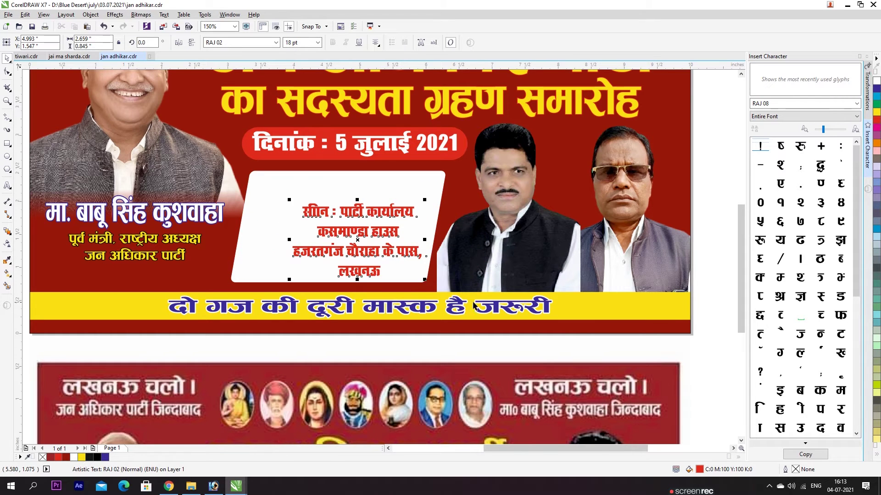
Step: Rewrap the venue text into three lines, with "कसमाण्डा हाउस, हजरतगंज" on the second and "चौराहा के पास लखनऊ" on the third
double_click(422, 251)
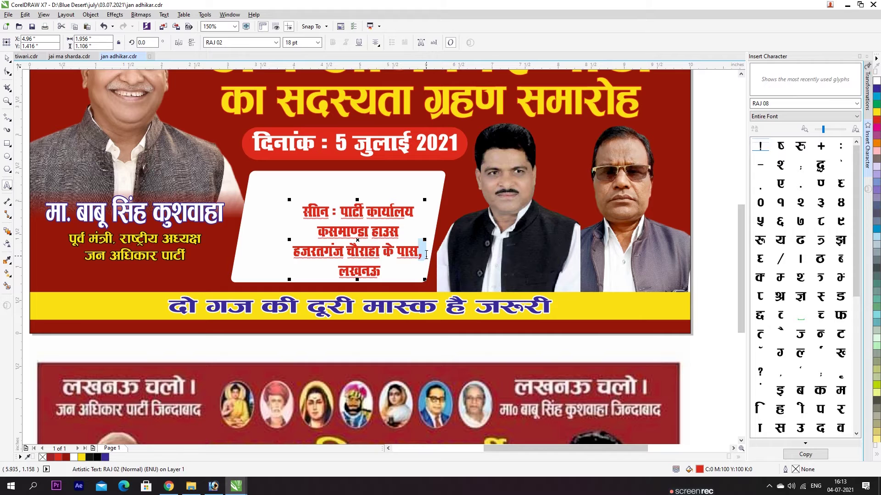
key("BackSpace")
key("ctrl+space")
left_click_drag(415, 240, 398, 227)
double_click(363, 216)
key("Delete")
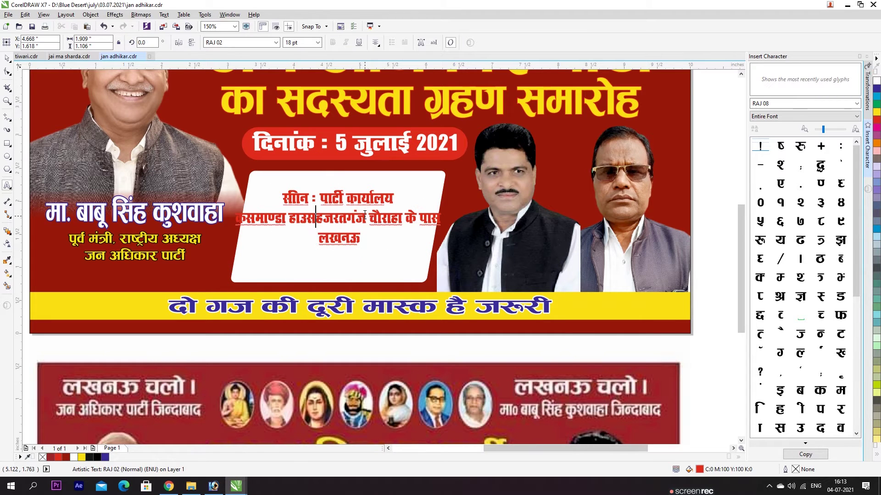
type(",")
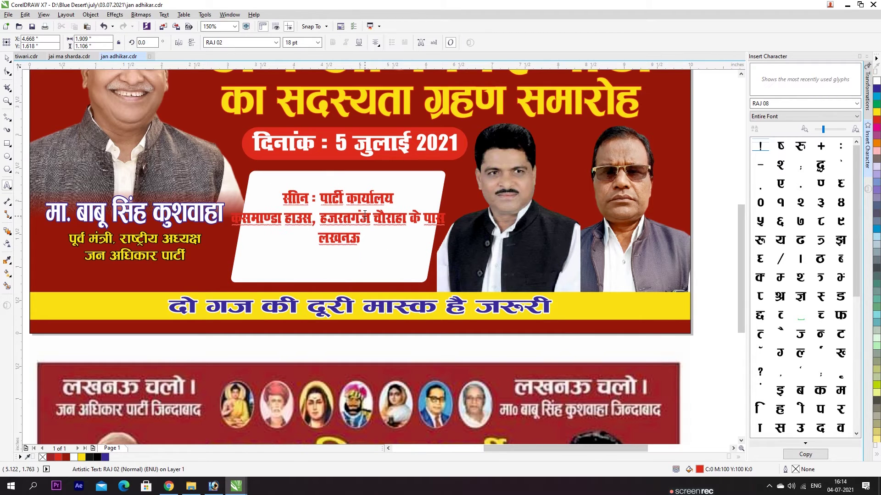
key("Return")
key("Delete")
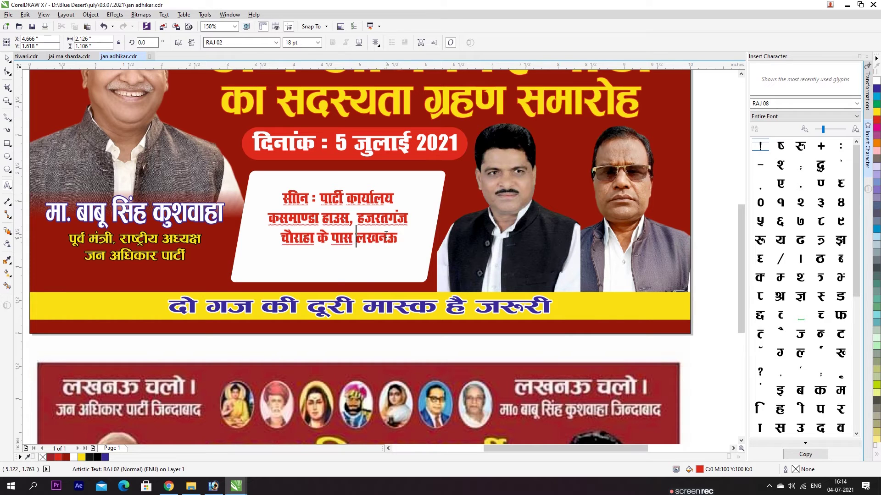
Step: Centre the three-line venue text on the white panel
key("ctrl+space")
left_click(400, 266, "shift")
key("c")
left_click(400, 267, "shift")
Step: Correct the first word of the venue text to "स्थान" and enlarge the text to about 23.4 pt
double_click(314, 209)
left_click_drag(313, 208, 259, 207)
type("LF")
key("BackSpace")
key("BackSpace")
type("स्थान")
key("ctrl+a")
key("ctrl+space")
left_click_drag(410, 196, 433, 183)
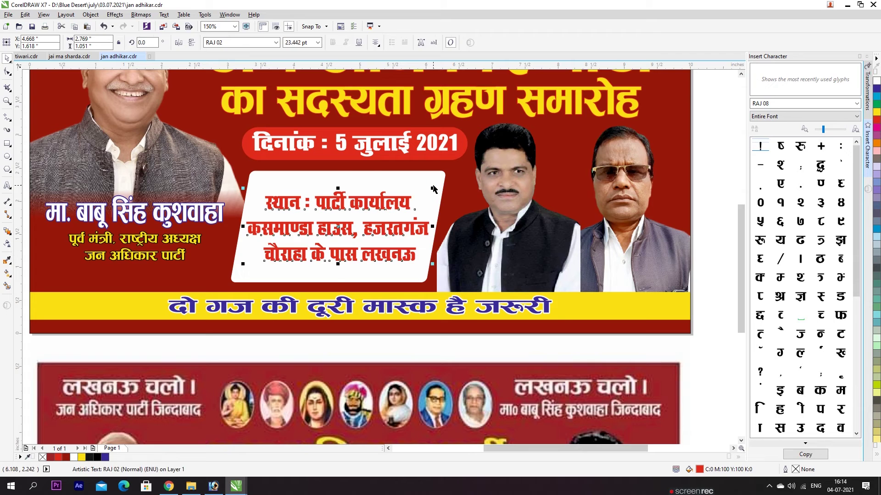
Step: Reduce the white panel's height around the venue text and enlarge both together to about 3.58 by 1.41 inches
left_click(343, 172)
left_click_drag(339, 168, 345, 182)
key("Escape")
left_click(340, 208)
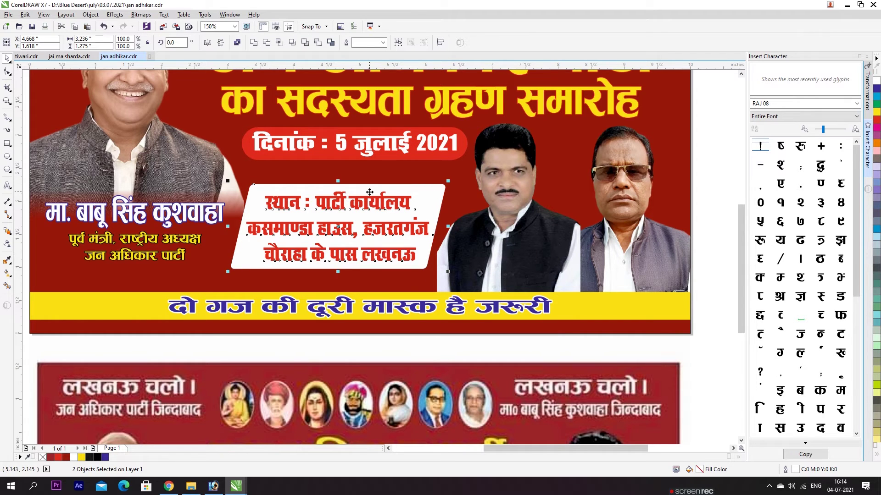
left_click_drag(448, 181, 459, 177)
left_click_drag(415, 204, 411, 205)
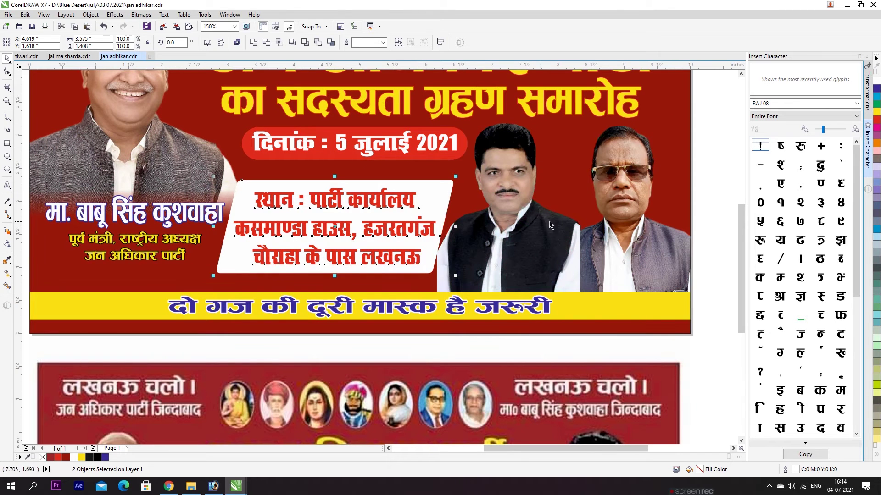
Step: Give the white panel a Flat Bottom Right drop shadow offset by -0.061 and -0.051 inch, with opacity 22 and feathering 10
left_click(402, 265)
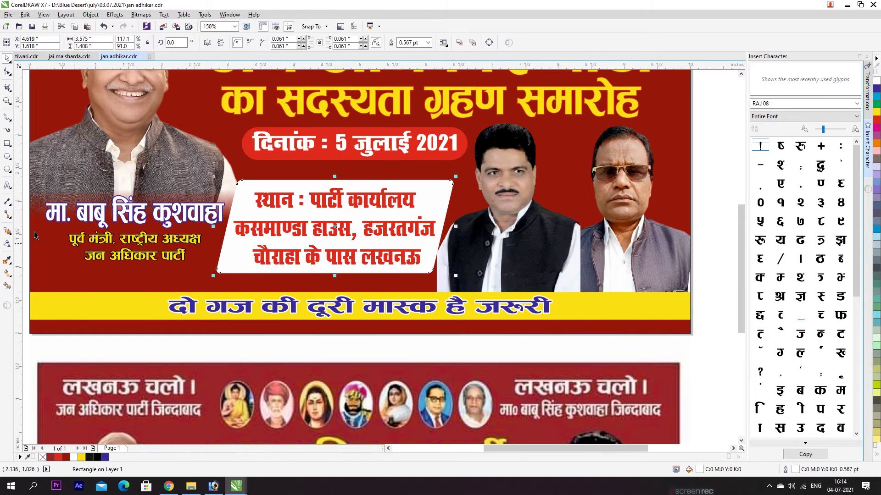
left_click(7, 236)
left_click(37, 232)
left_click(27, 42)
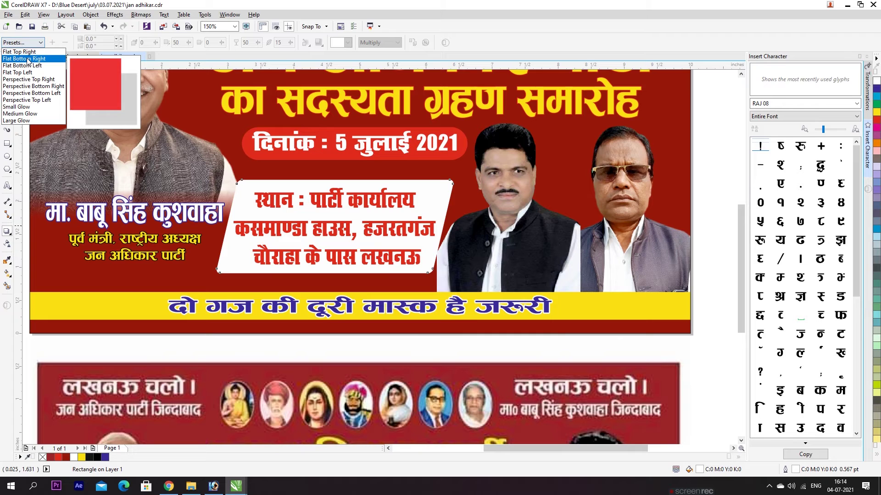
left_click(28, 59)
left_click_drag(434, 316, 275, 276)
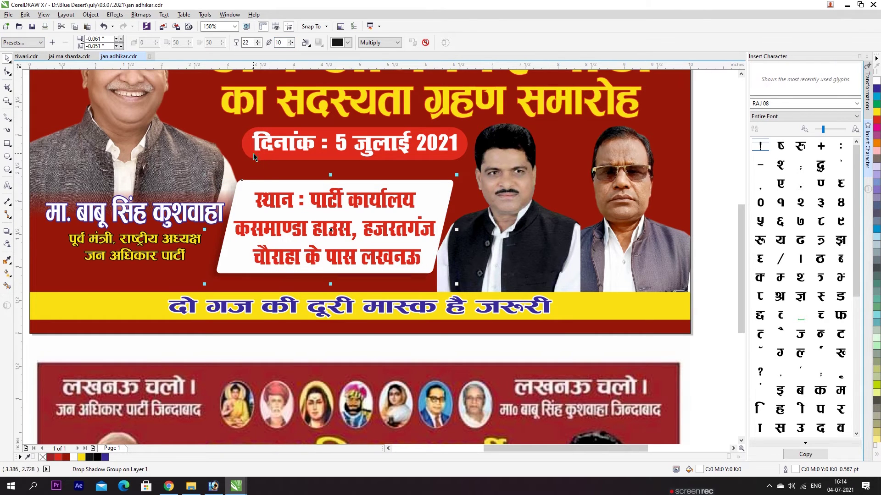
Step: Give the white venue panel a C0 M100 Y100 K0 red outline 1 pt wide
key("space")
left_click(176, 208)
left_click(251, 182)
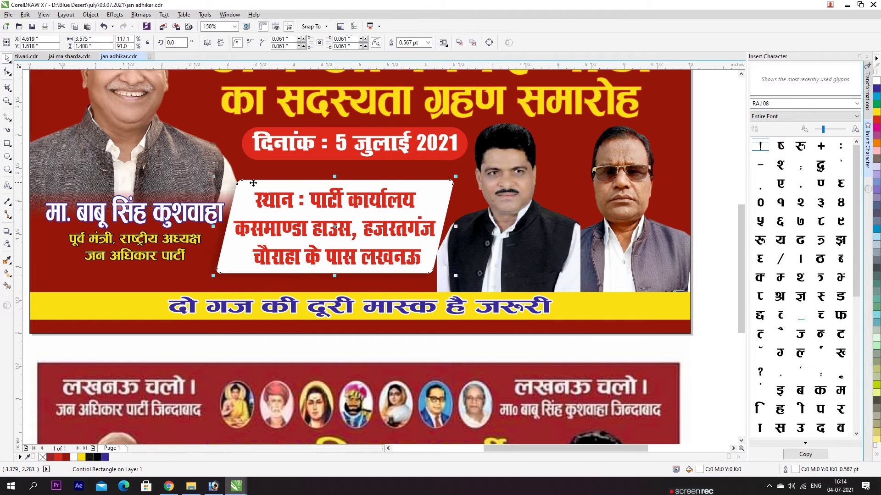
right_click(877, 120)
double_click(416, 42)
type("2")
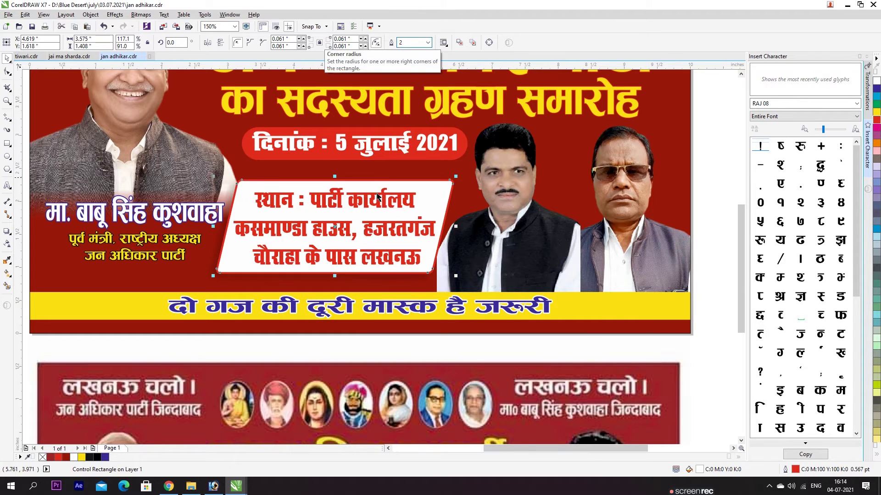
key("Return")
type("1")
key("Return")
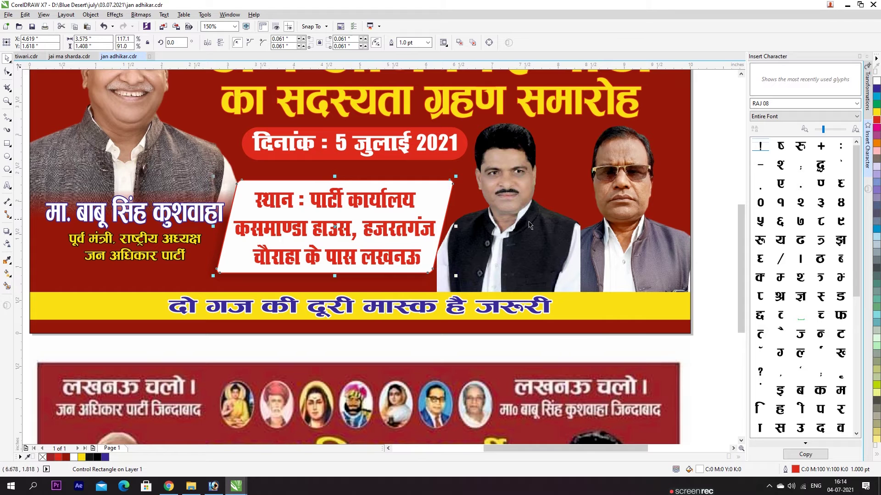
scroll(395, 215, "down", 3)
key("Escape")
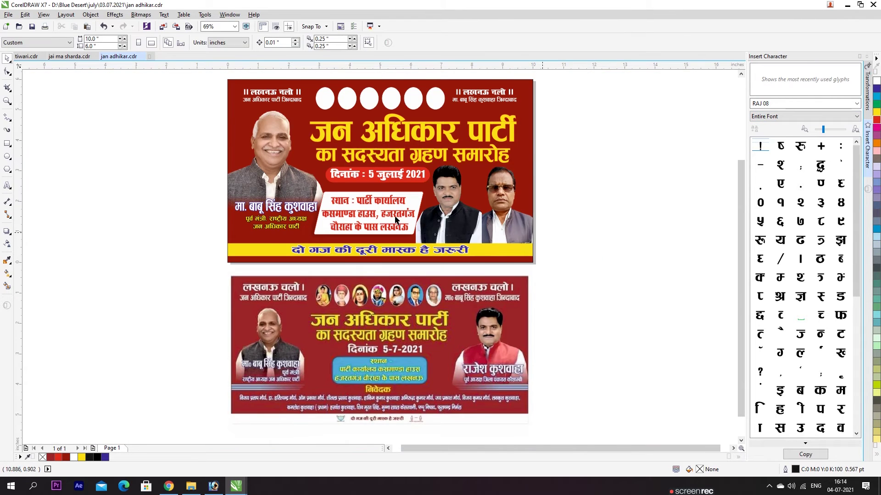
Step: Shrink the venue panel behind its text to about 3.49 by 1.37 inches and save the document
scroll(395, 219, "up", 3)
left_click(413, 199)
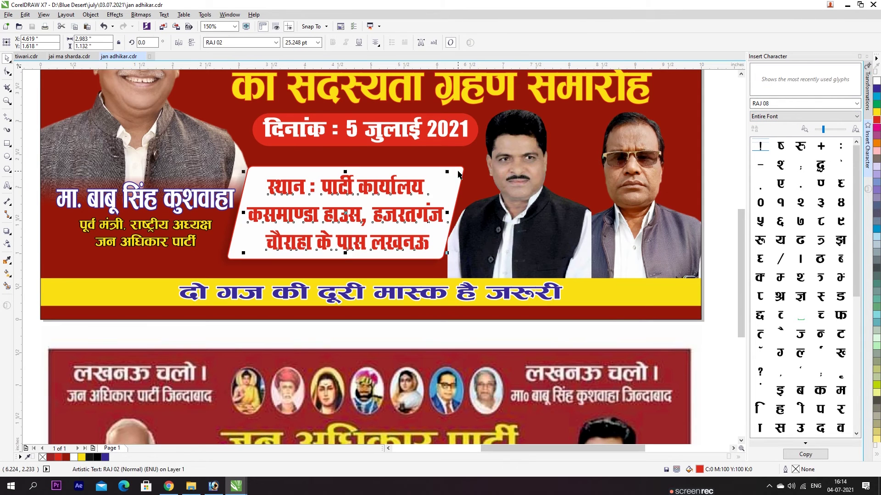
left_click(458, 172)
left_click(417, 186, "shift")
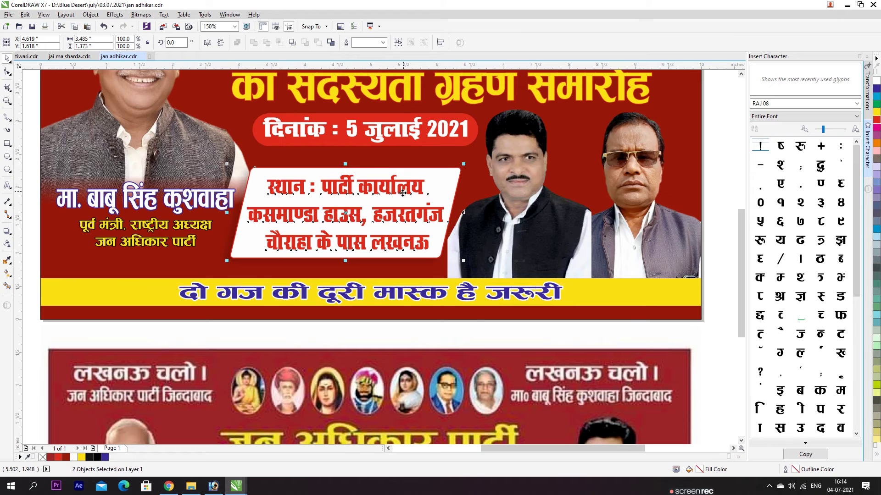
key("F4")
left_click(139, 247)
key("ctrl+s")
scroll(538, 367, "up", 3)
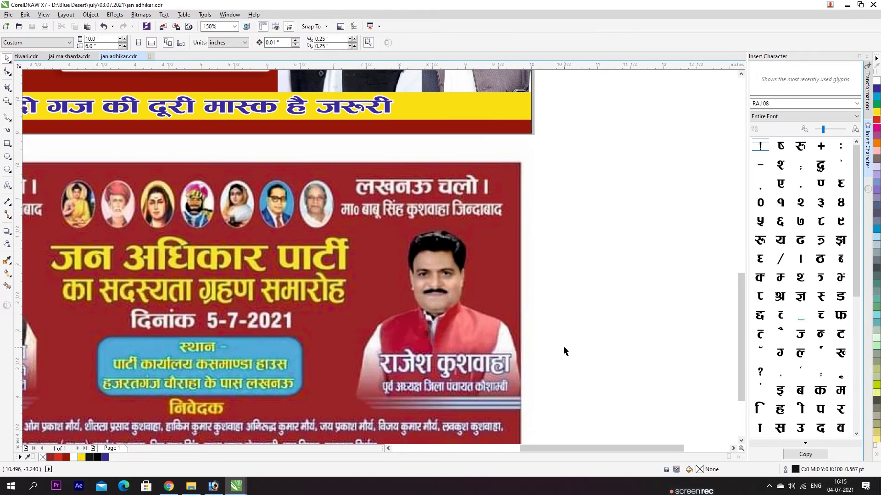
scroll(564, 347, "down", 3)
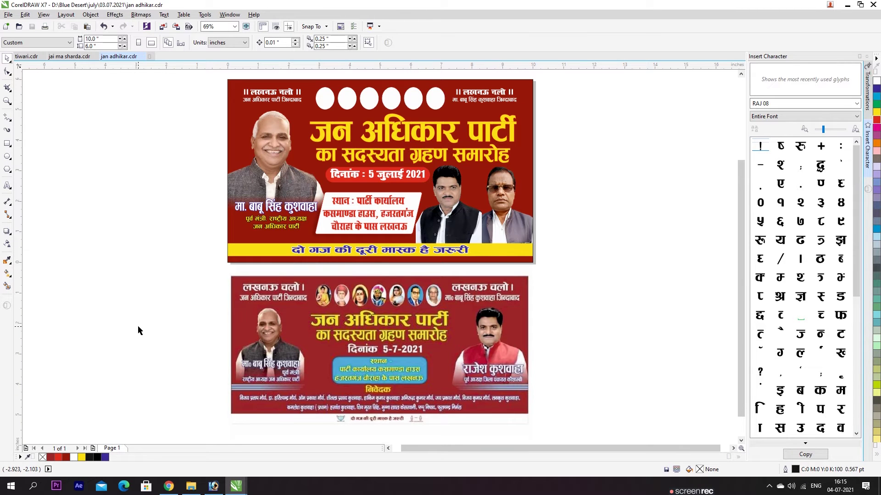
Step: Copy the leader's name and title lines onto the middle portrait, reduced to about 1.42 by 0.52 inches
left_click(285, 221)
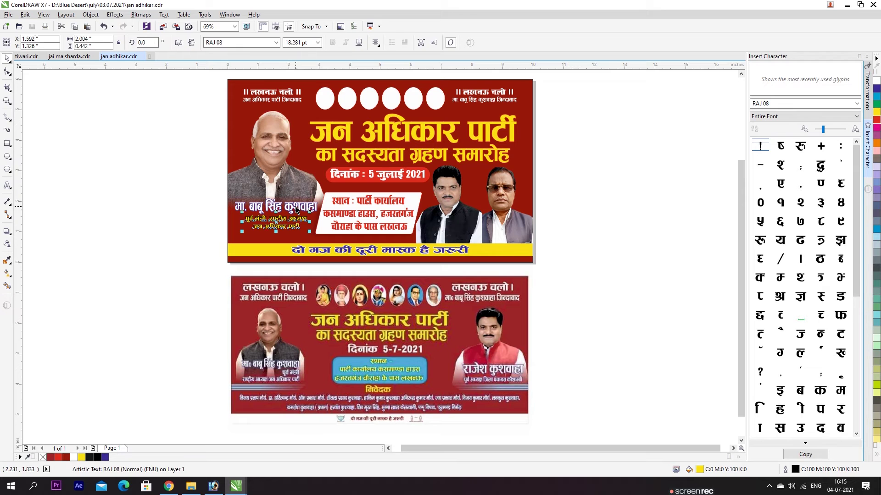
left_click_drag(285, 221, 474, 238)
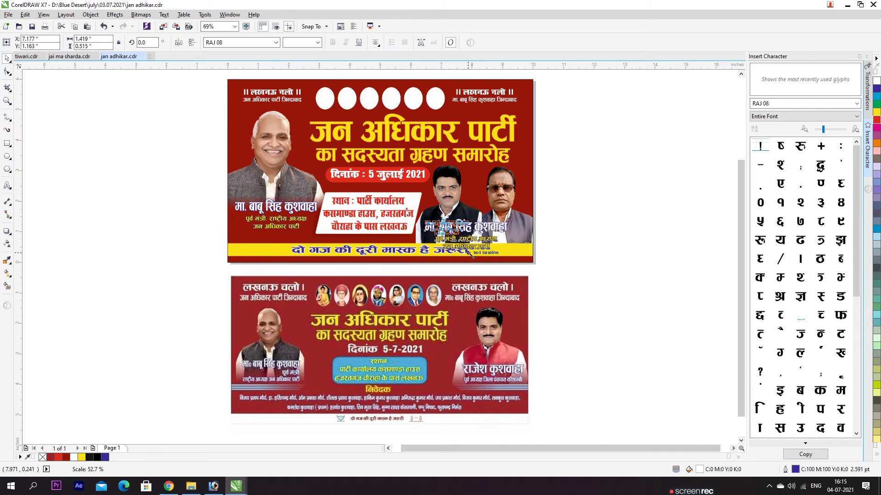
scroll(463, 231, "up", 3)
left_click_drag(460, 232, 469, 242)
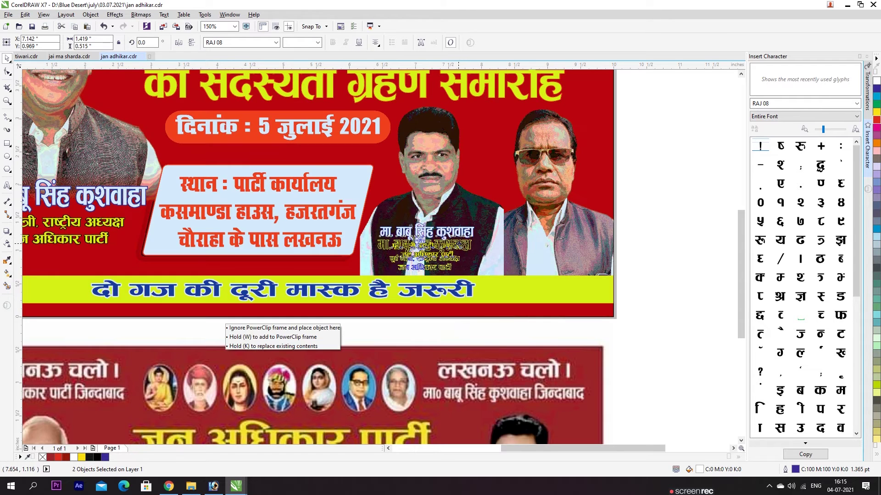
Step: Give the copied name on the middle portrait a C0 M100 Y100 K0 red fill and a 2 pt white outline
left_click(475, 242)
left_click(876, 120)
right_click(876, 81)
key("F12")
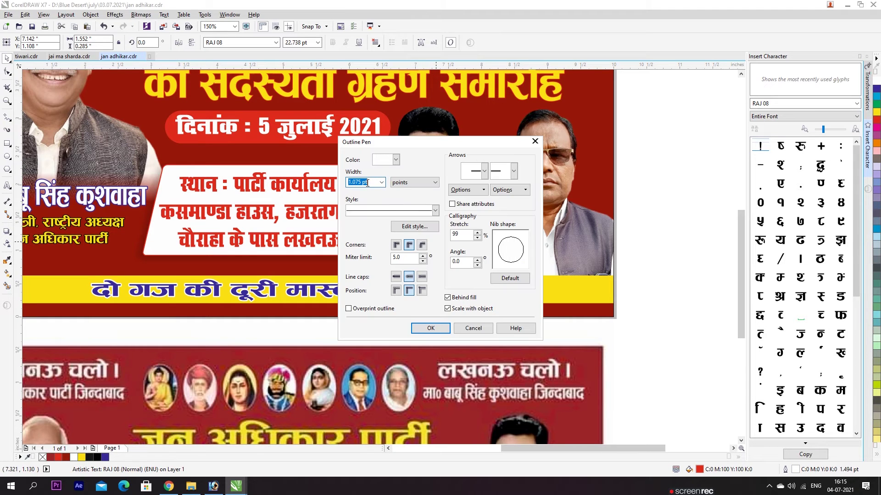
type("2")
key("Return")
Step: Enlarge the red name on the middle portrait to 26.3 pt and shift it slightly within the portrait
scroll(440, 257, "up", 1)
left_click_drag(511, 210, 526, 200)
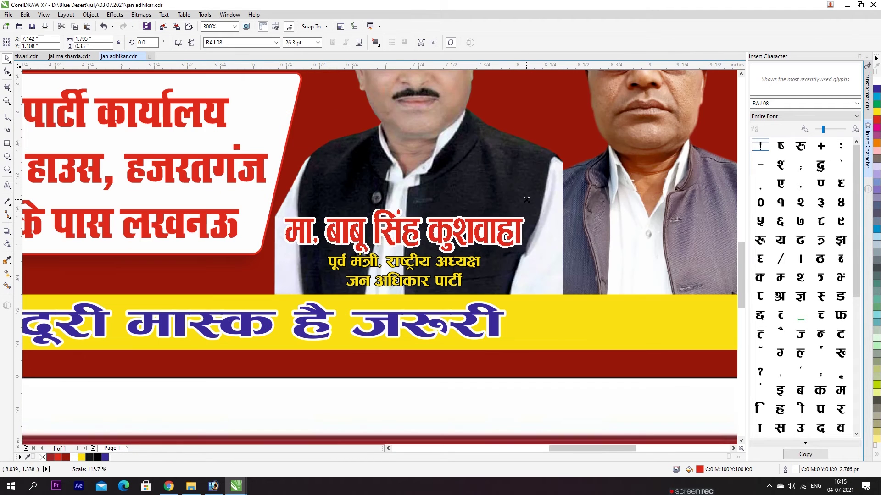
left_click_drag(483, 227, 490, 222)
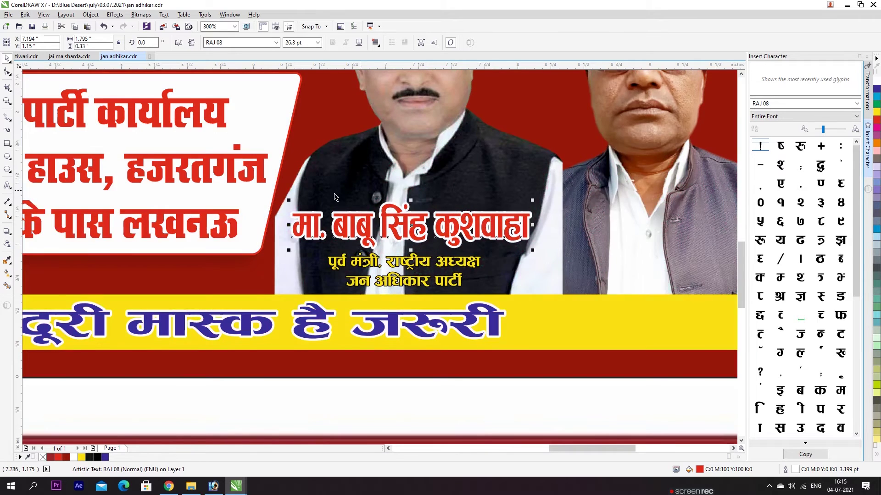
Step: Replace the red name with the one under the reference image's red-vest portrait and fit it across the middle portrait
scroll(334, 198, "down", 4)
type("राजेश कुशवा")
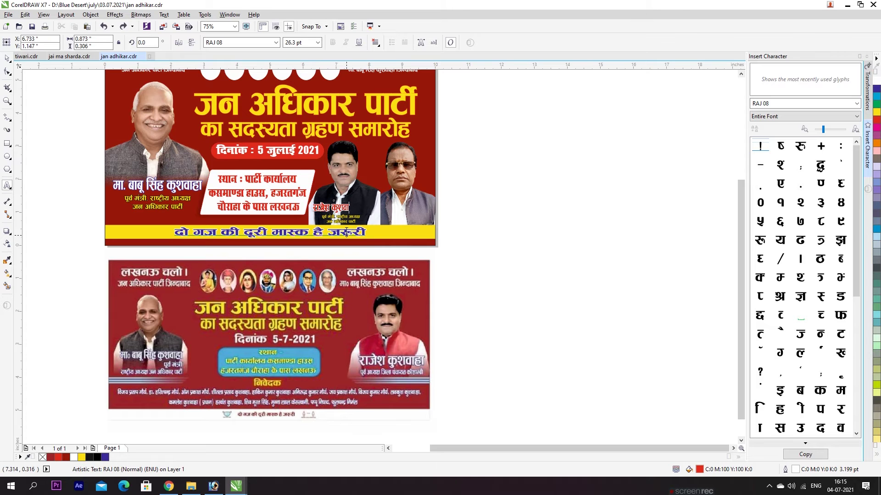
key("ctrl+space")
key("alt+j")
key("t")
key("m")
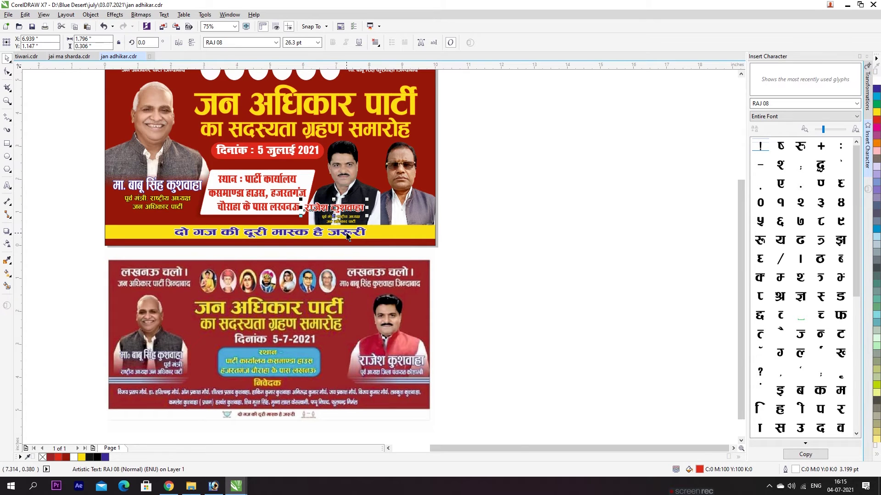
scroll(352, 221, "up", 1)
scroll(353, 222, "up", 2)
mouse_move(271, 202)
left_mouse_down()
mouse_move(284, 202)
mouse_move(277, 197)
left_mouse_up()
Step: Replace the title lines under the middle portrait's name with "पूर्व अध्यक्ष" and "जिला पंचायत कौशाम्बी" on two lines
left_click(300, 214)
scroll(258, 180, "down", 2)
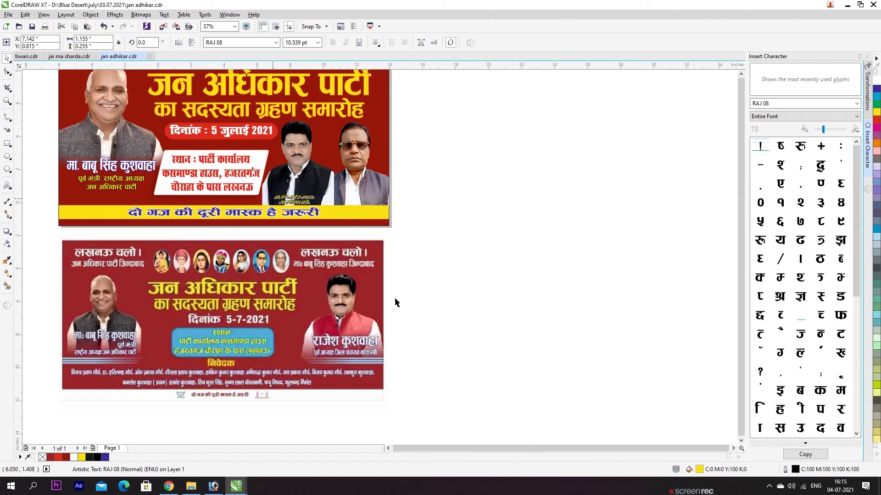
scroll(395, 303, "down", 3)
scroll(290, 268, "up", 6)
scroll(290, 268, "down", 1)
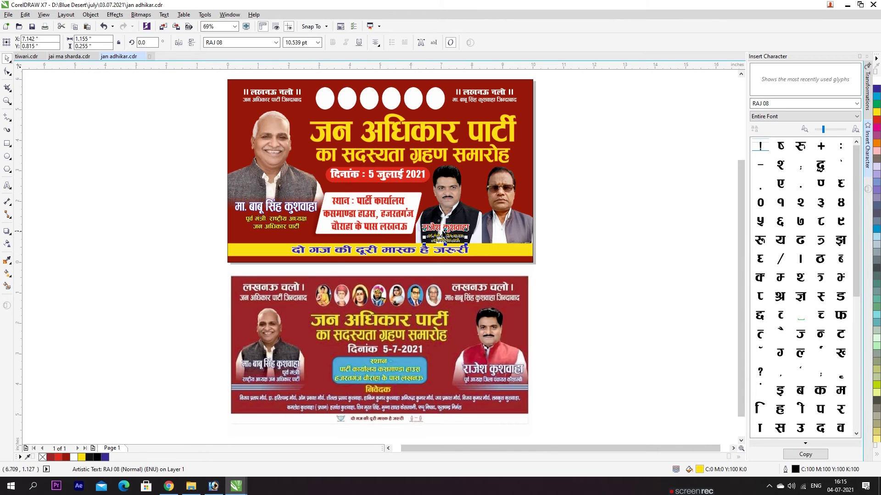
scroll(459, 233, "up", 2)
key("F8")
key("ctrl+a")
type("पूर्व अध्यक्ष")
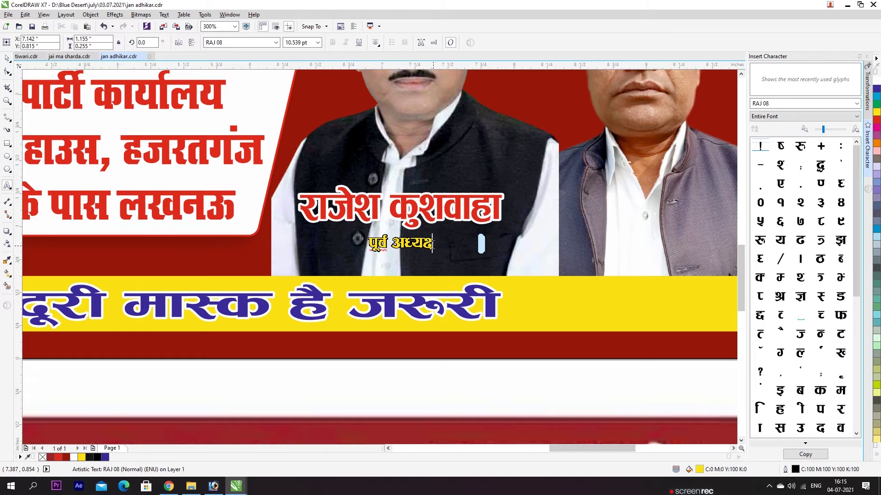
type(" िtyk iapk")
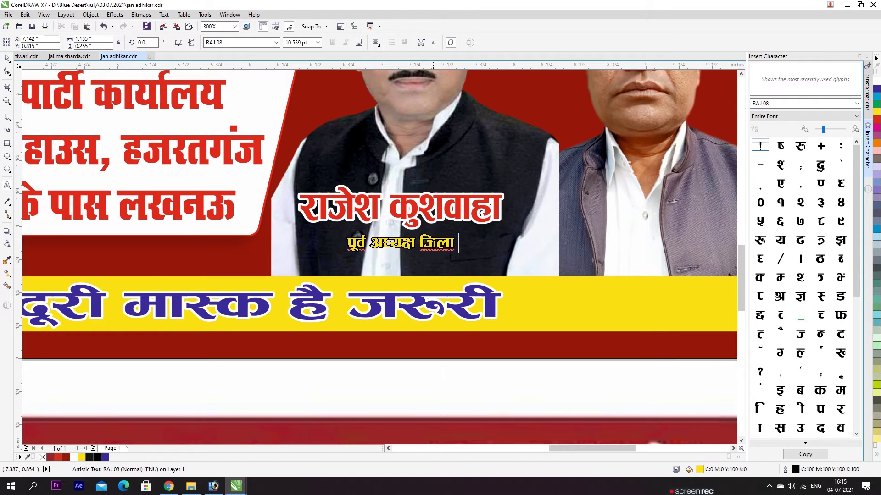
type(";r dkS'")
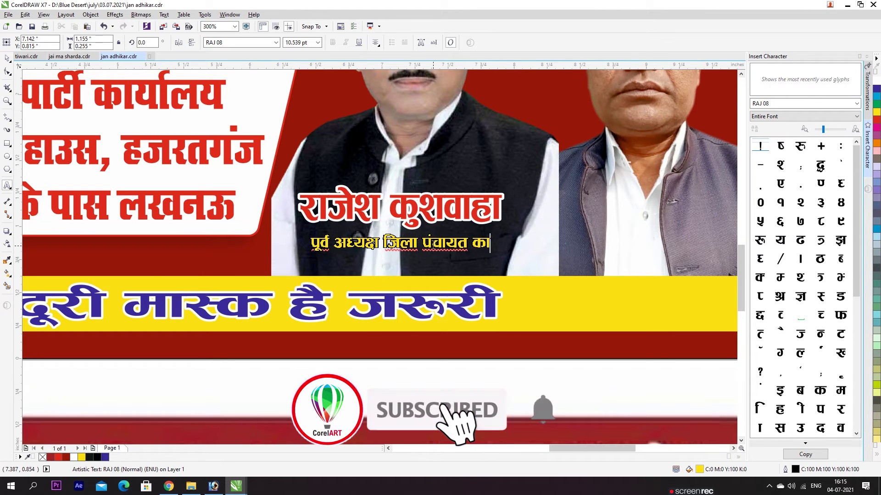
key("BackSpace")
type("'kkEch")
key("ctrl+space")
left_click(364, 241)
key("Return")
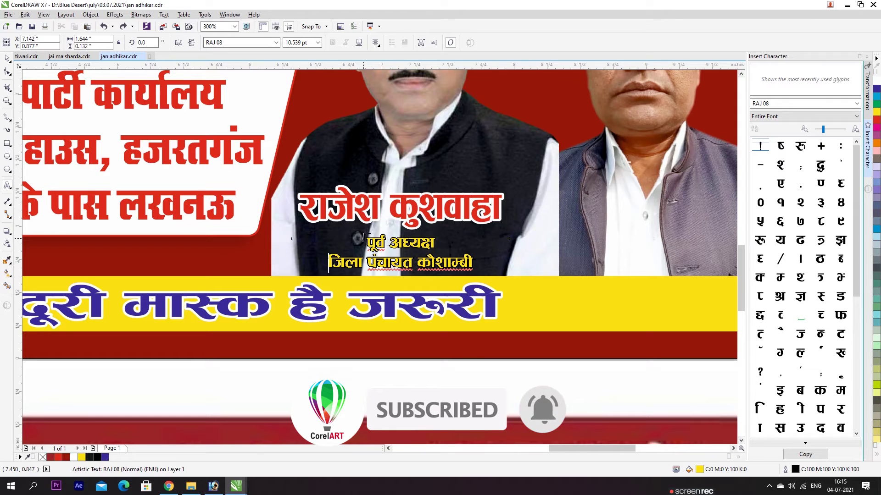
Step: Reset the outline of the yellow title lines under the middle portrait's name to default and set its width to 1 pt
key("ctrl+space")
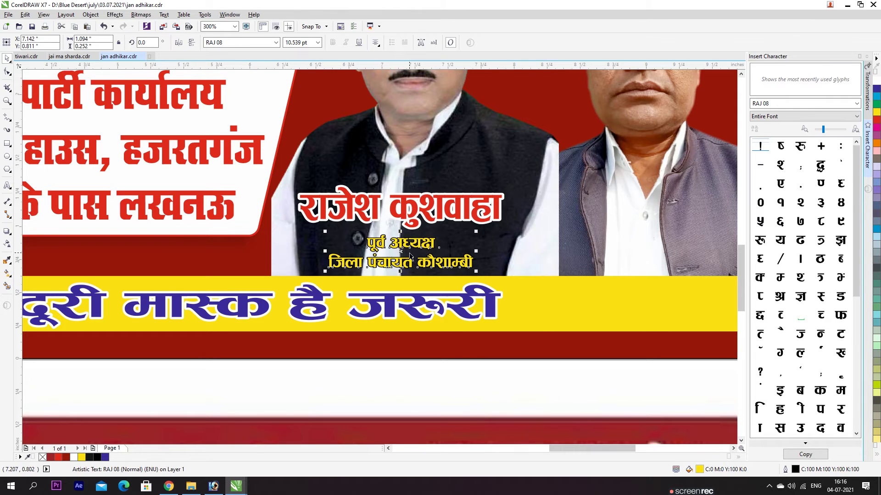
key("F12")
left_click(509, 277)
left_click(447, 329)
key("F12")
type("1")
key("Return")
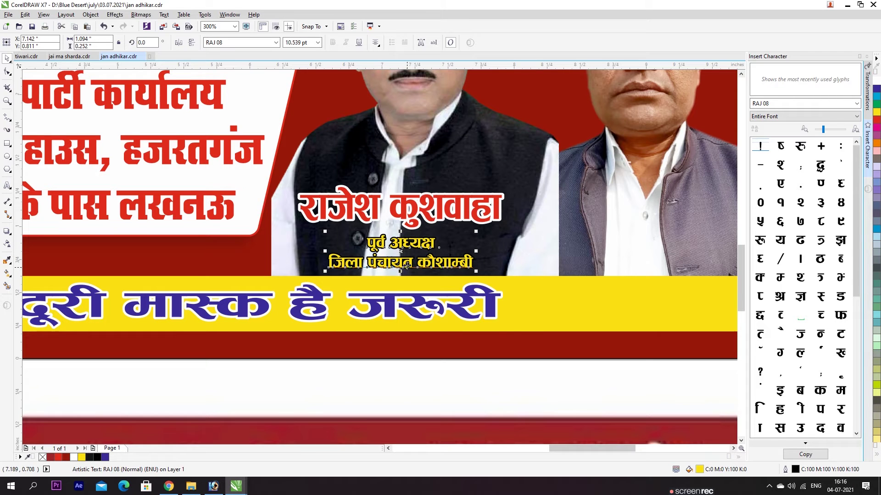
Step: Reset the outline of the title lines under the middle portrait's name again and set its width to 0.9 pt
key("F12")
left_click(509, 278)
left_click(447, 329)
key("F12")
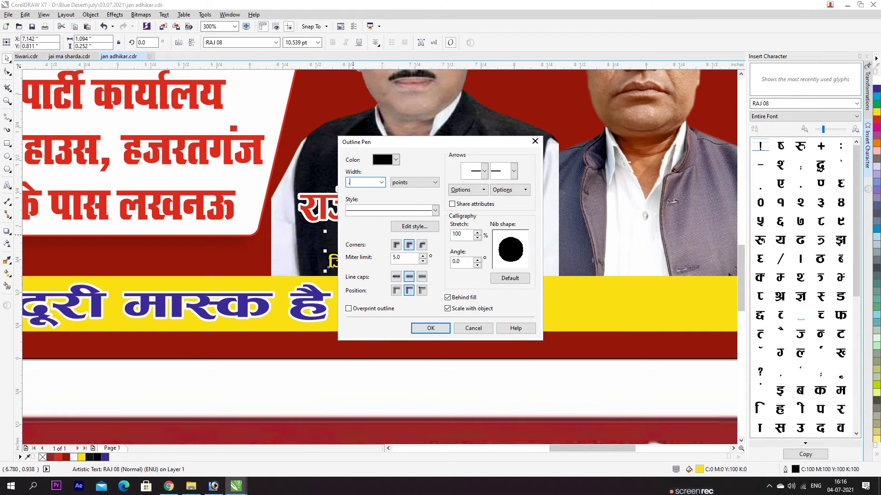
type(".9")
key("Return")
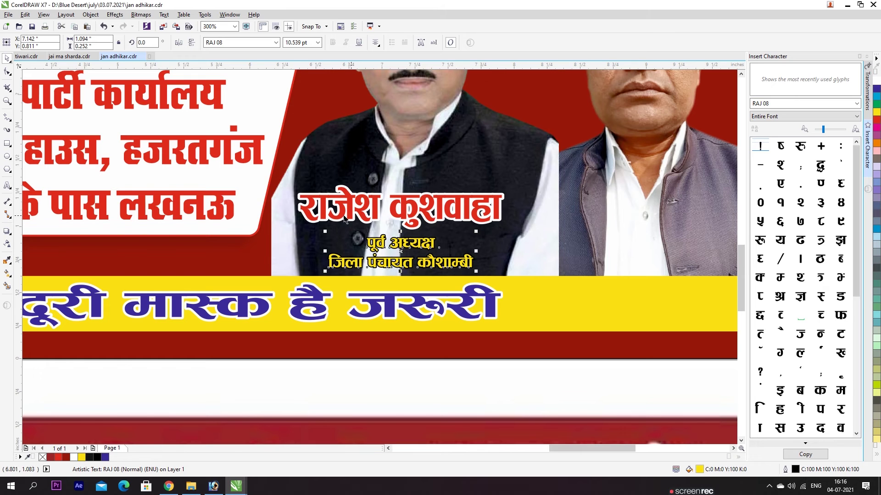
Step: Sample the banner's dark red background (C0 M100 Y100 K45) and fill the venue text in the white slanted panel with it
scroll(318, 223, "down", 1)
left_click(614, 294)
left_click(229, 214)
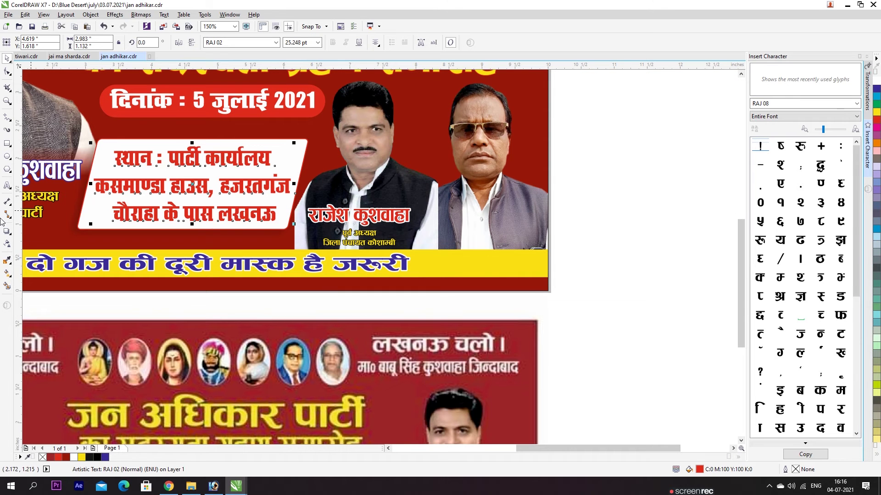
left_click(7, 260)
left_click(184, 285)
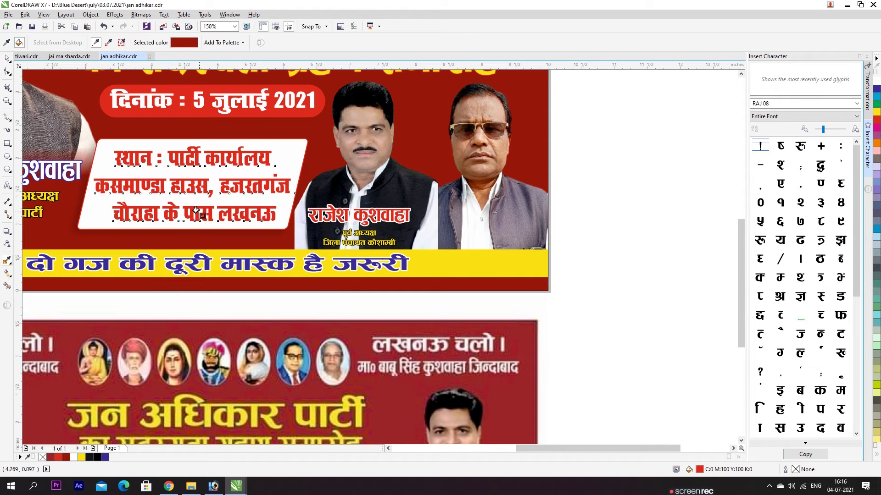
left_click(202, 212)
scroll(201, 212, "up", 2)
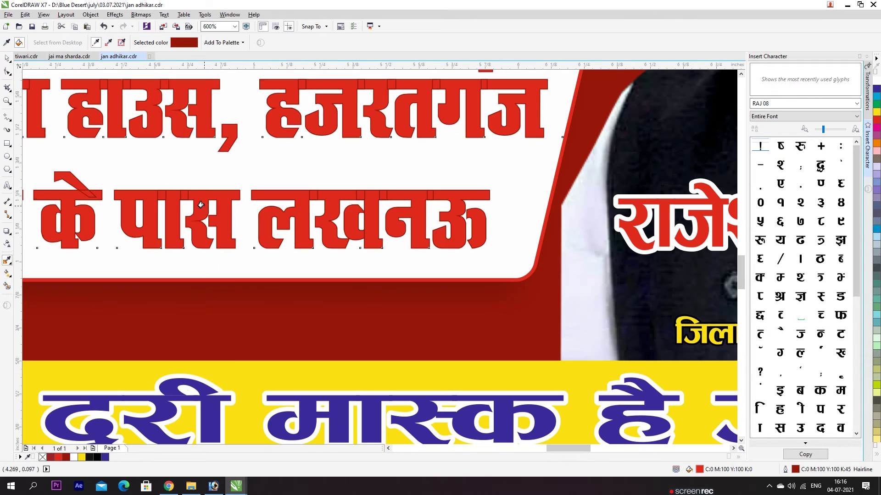
key("space")
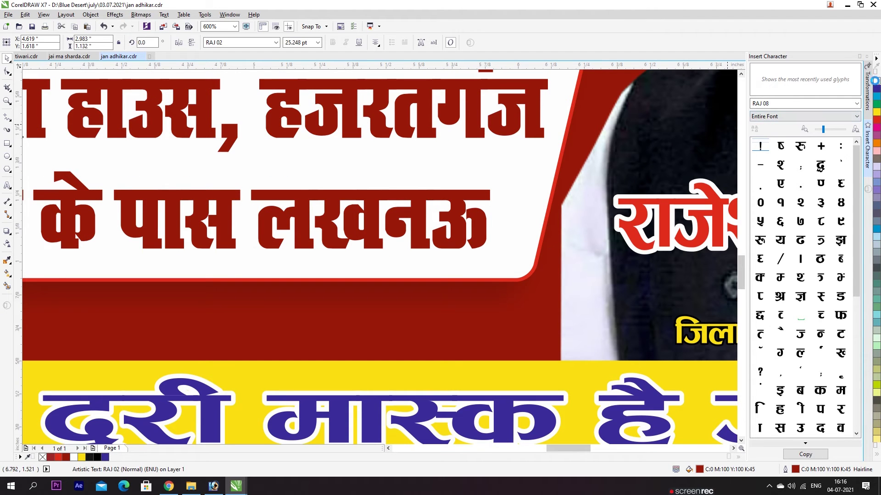
Step: Change the venue text's hairline outline to white
right_click(875, 445)
left_click(876, 454)
right_click(853, 73)
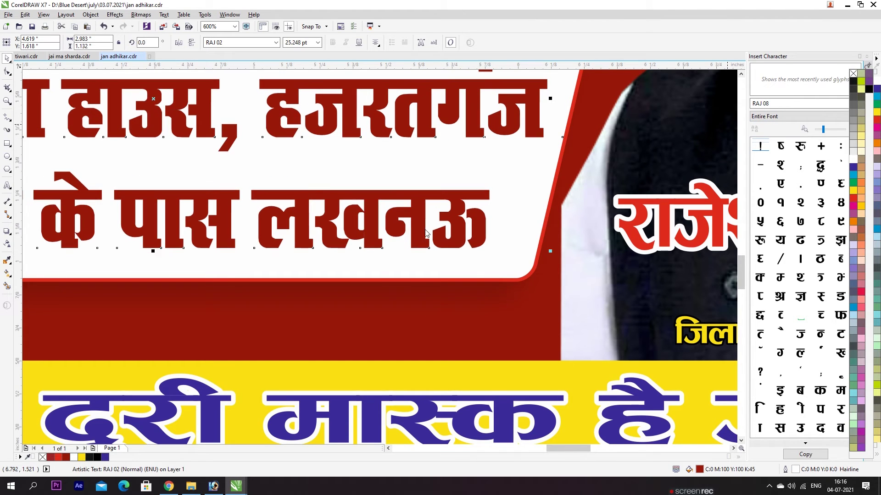
key("F4")
left_click(627, 263)
scroll(418, 229, "up", 1)
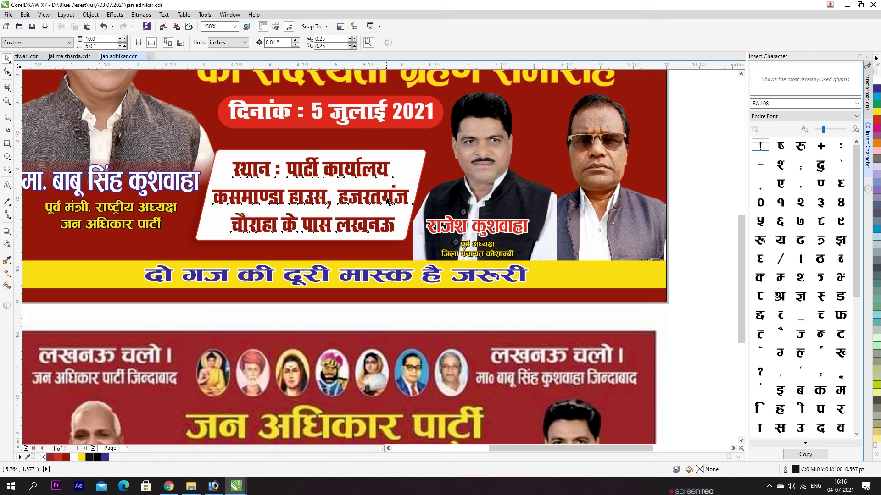
Step: Reduce the font size of "स्थान :" at the start of the venue text, leaving the other words at full size
left_click(261, 175)
key("F8")
left_click_drag(277, 166, 223, 168)
key("ctrl+KP_4")
key("ctrl+KP_4")
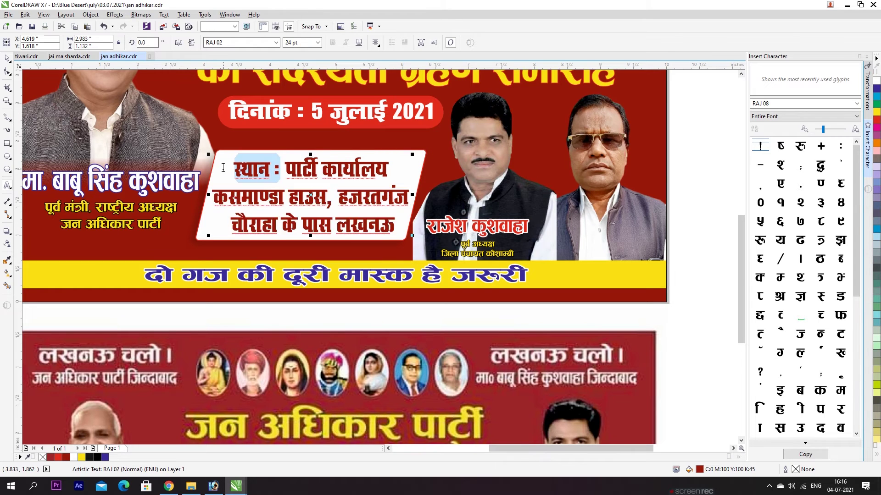
key("ctrl+a")
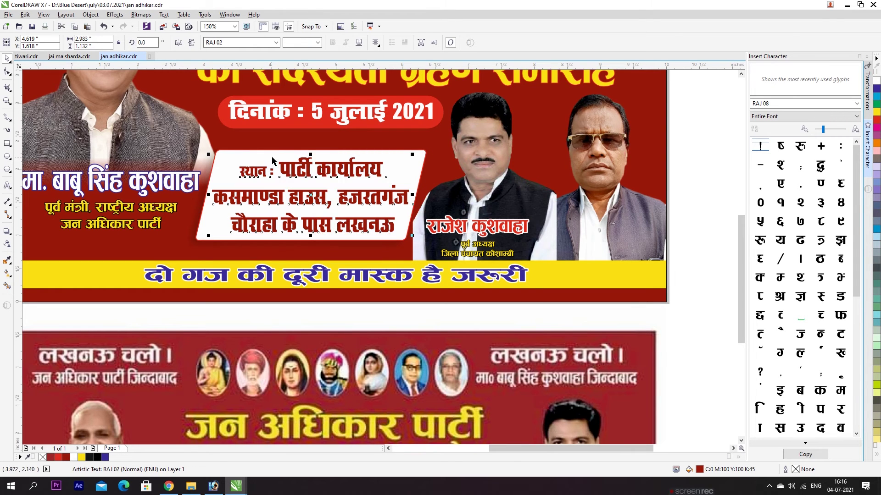
key("Escape")
key("Escape")
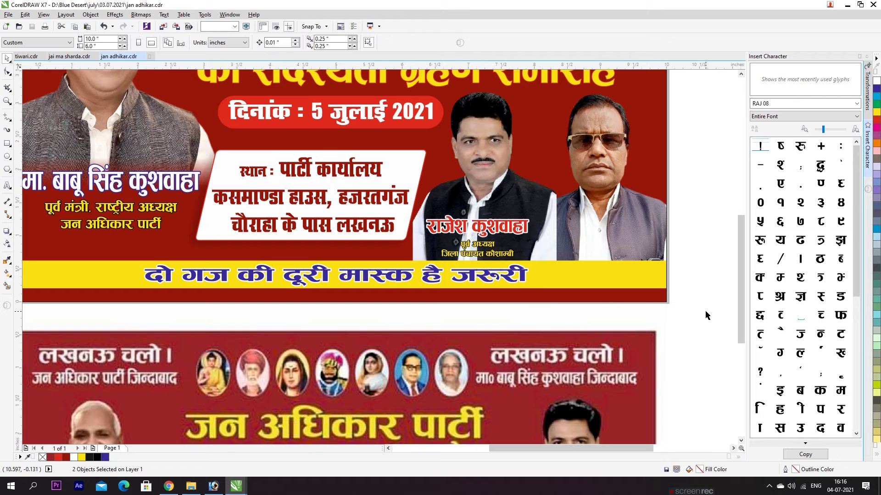
Step: Widen the yellow title lines under the middle portrait and those under the large left portrait, the latter to about 2.3 inches
left_click(501, 253)
left_click(110, 220)
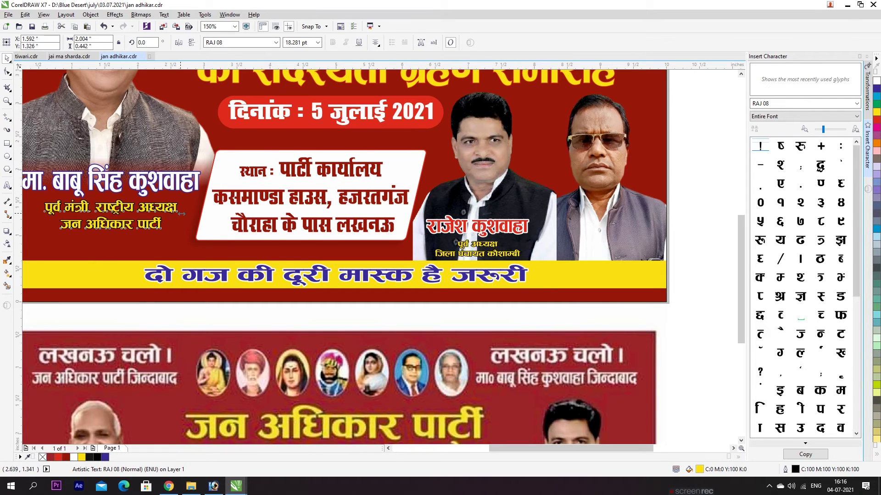
left_click_drag(182, 212, 192, 212)
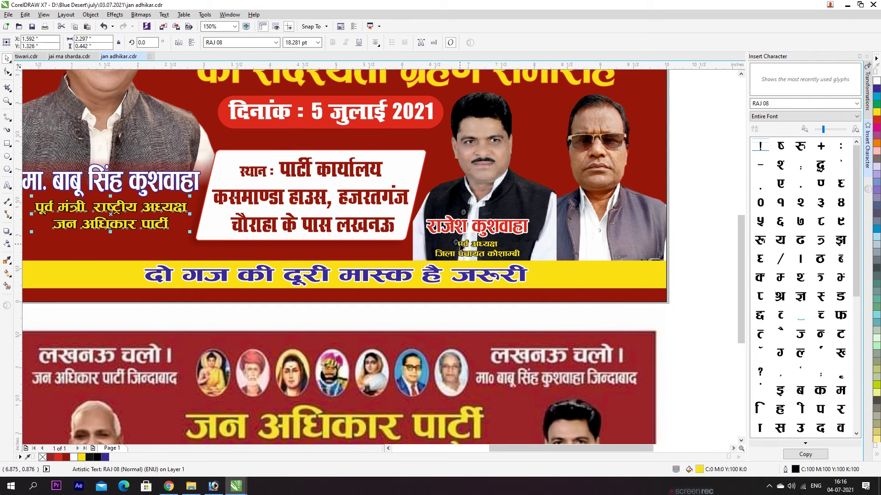
key("F12")
key("Escape")
key("F4")
left_click(461, 342)
left_click(564, 304)
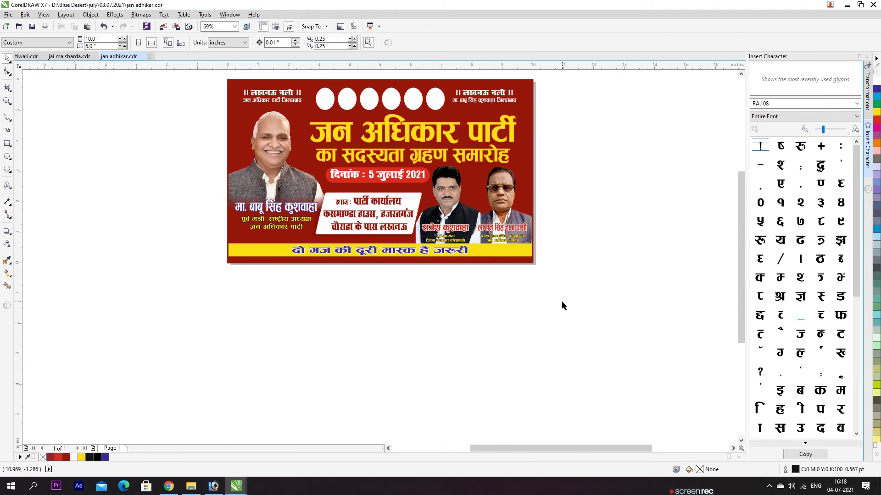
Step: Try a preset drop shadow on the two yellow heading lines together and undo it
key("F4")
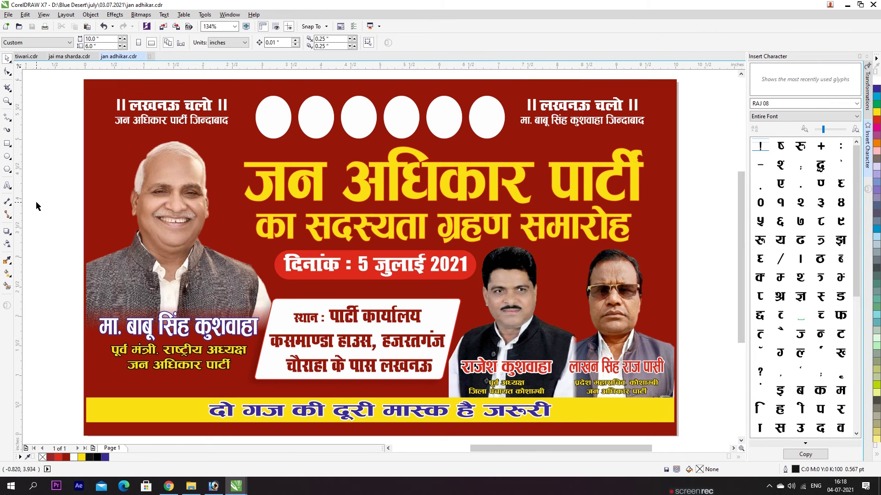
left_click(465, 199)
left_click(464, 221, "shift")
left_click(7, 234)
left_click(37, 232)
left_click(21, 44)
left_click(25, 59)
key("ctrl+z")
Step: Group the two yellow heading lines and add a preset drop shadow offset about 0.084 inches right and 0.095 inches down
key("space")
key("ctrl+g")
key("space")
left_click(23, 42)
left_click(27, 59)
left_click_drag(483, 243, 489, 245)
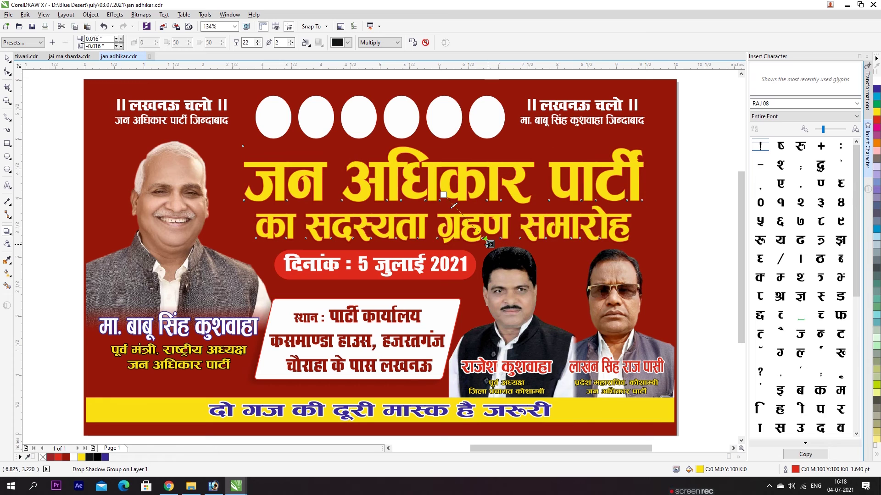
left_click_drag(489, 244, 490, 249)
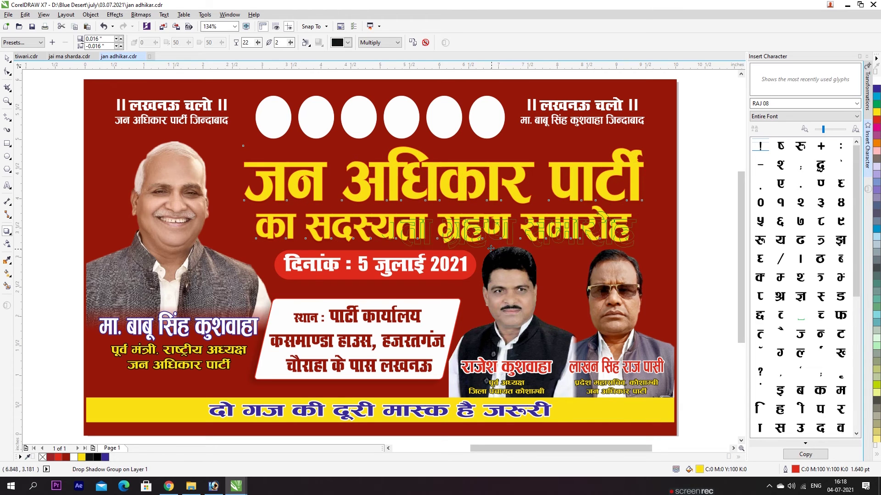
Step: Set the heading group's drop shadow to an opacity of 15 and a feathering of 5
type("50")
key("Return")
key("ctrl+z")
left_click_drag(281, 43, 224, 43)
type("10")
key("Return")
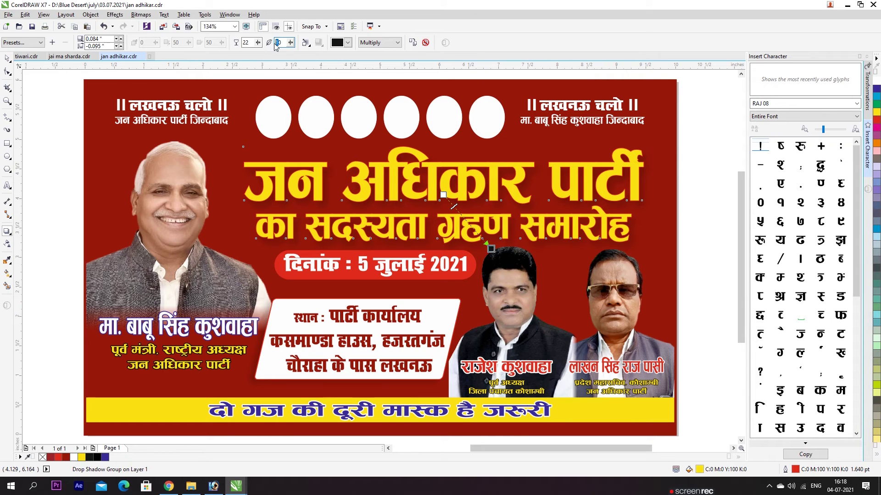
type("515")
key("Return")
Step: Reduce the height of the shadowed heading group slightly to open space above the date badge
key("space")
left_click_drag(708, 132, 229, 257)
left_click_drag(451, 256, 444, 251)
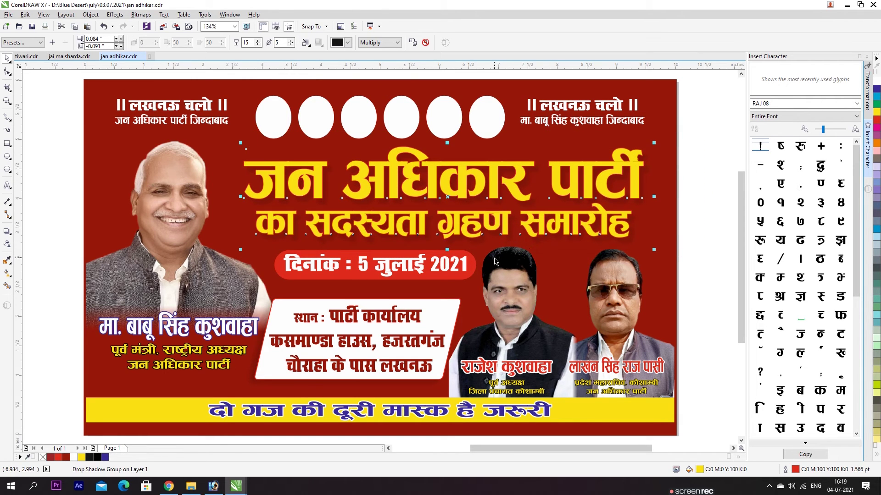
left_click(347, 42)
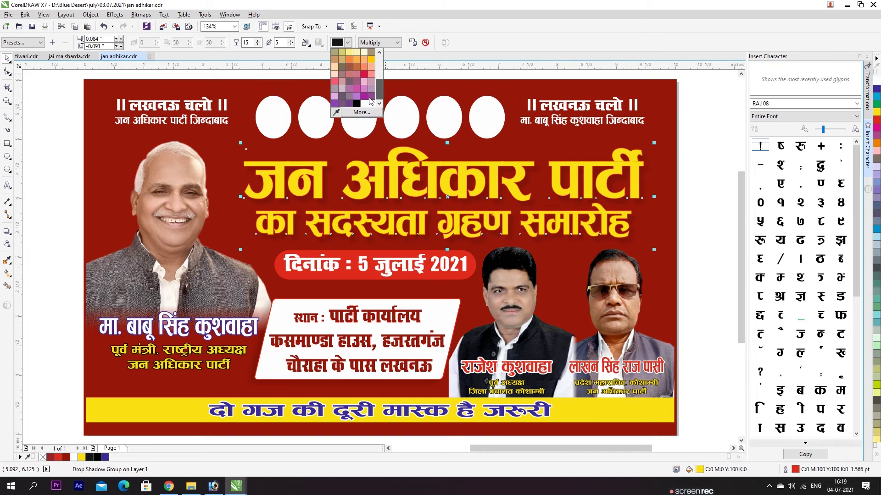
left_click(495, 173)
left_click(686, 267)
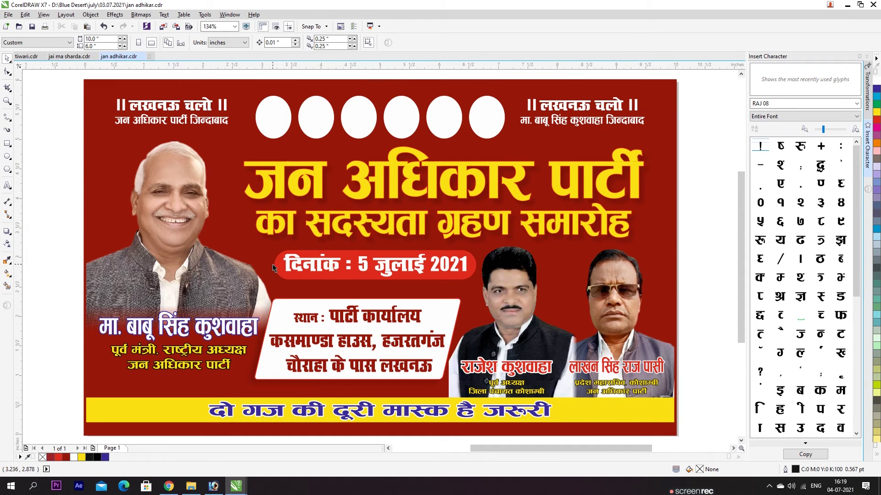
Step: Shift the date badge slightly down toward the venue panel
left_click(409, 263)
left_click_drag(409, 263, 430, 274)
left_click(712, 305)
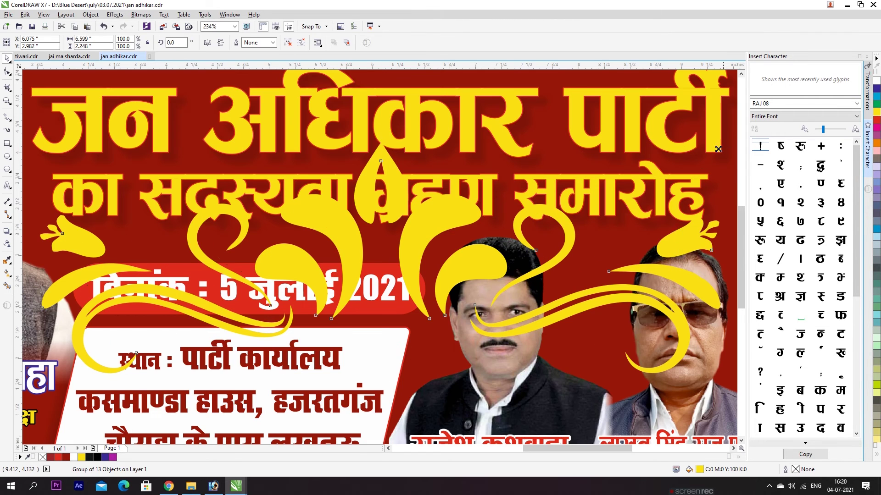
Step: Shrink the floral ornament to about 0.8 inches wide between the heading and date badge, and recolour it white
left_click_drag(378, 256, 254, 243)
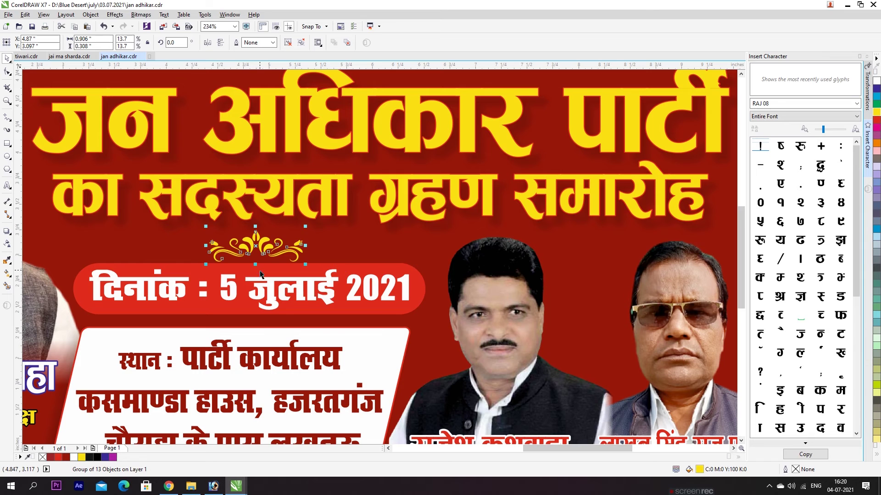
left_click_drag(305, 265, 300, 262)
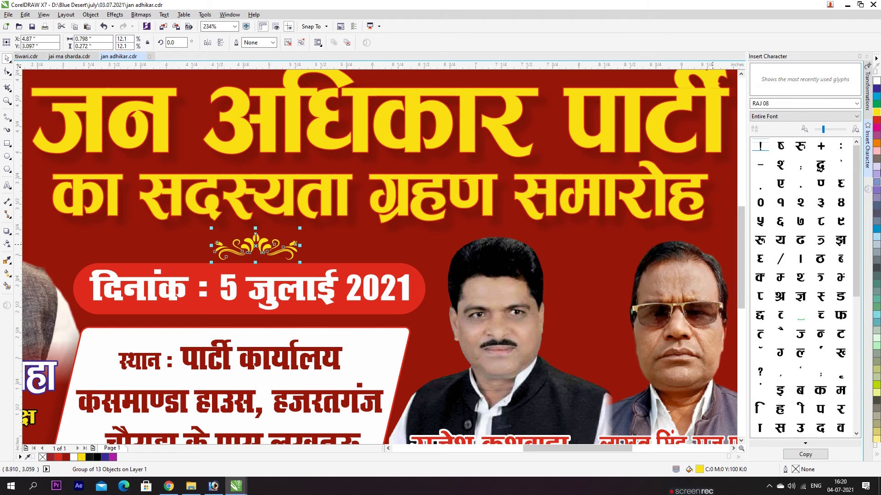
left_click(322, 246)
key("Delete")
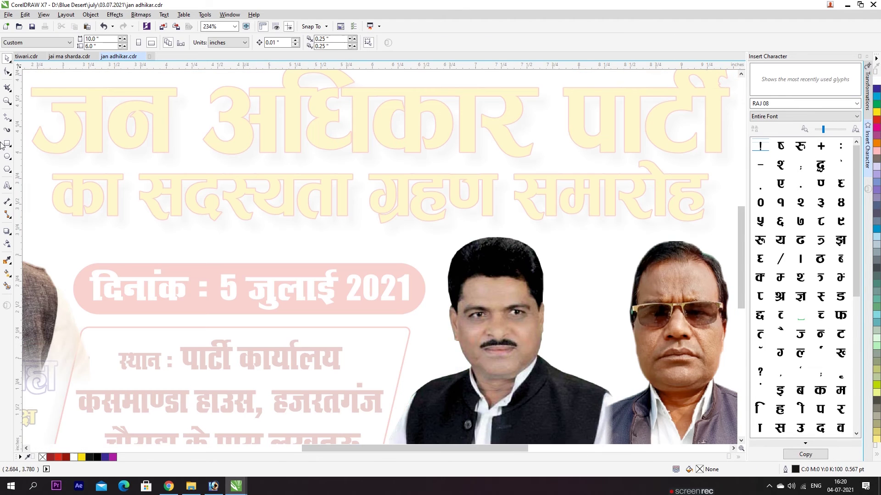
scroll(325, 251, "down", 3)
key("ctrl+z")
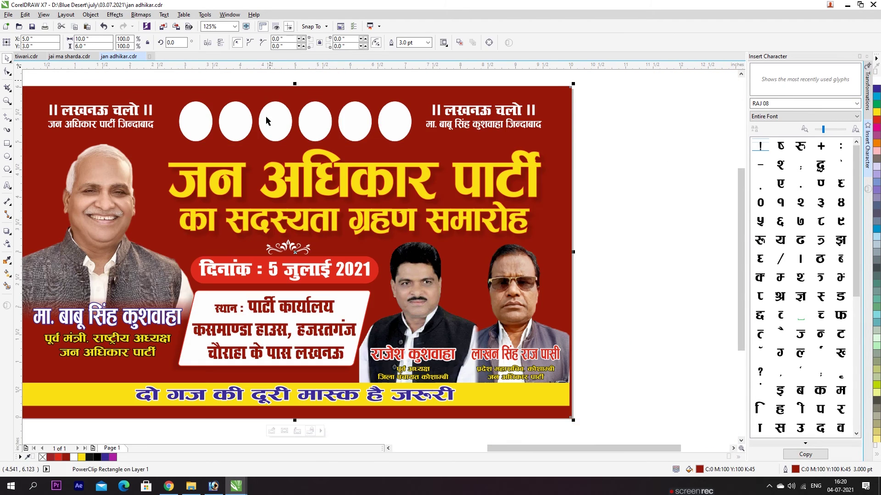
Step: Look at the WhatsApp chat in the Chrome browser and return to CorelDRAW
left_click(168, 486)
left_click(186, 6)
left_click(74, 7)
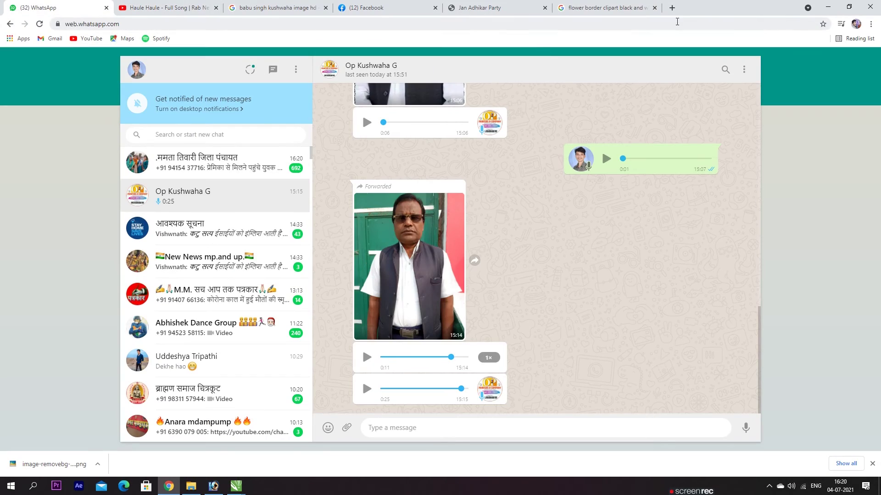
left_click(830, 6)
left_click(53, 193)
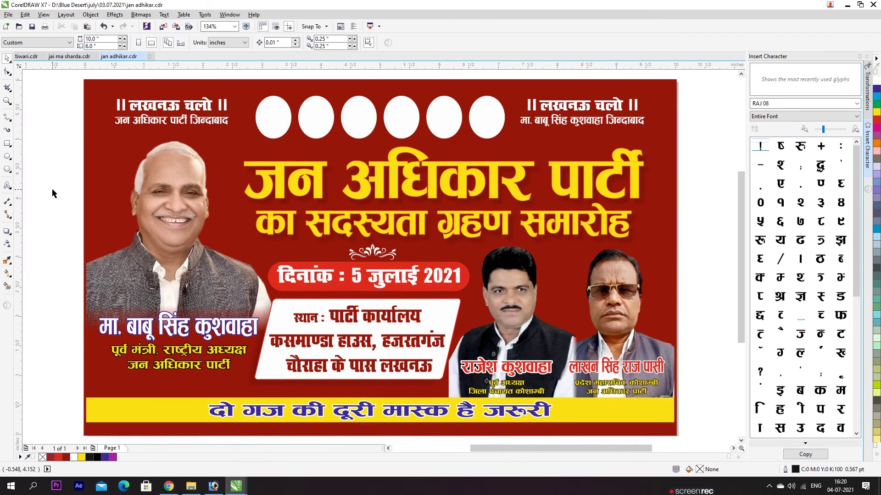
Step: Draw a horizontal line about 1.1 inches long extending left from the floral ornament and colour it white
left_click(7, 119)
left_click(349, 255)
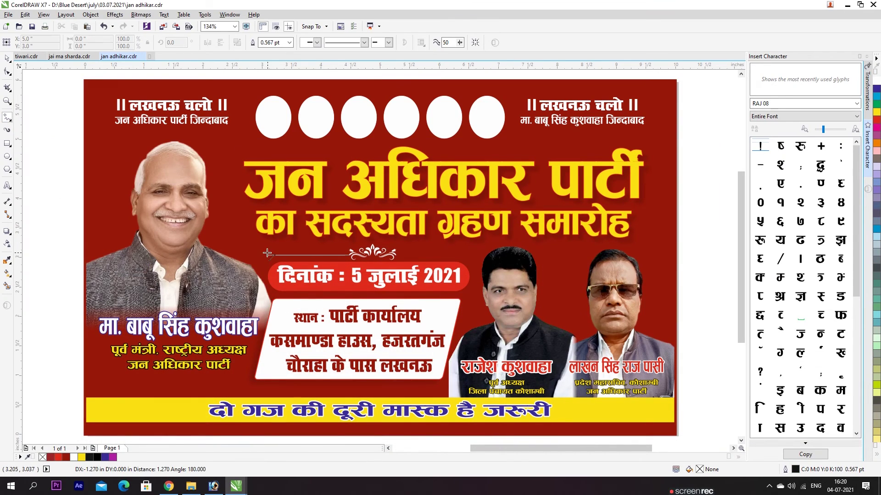
left_click(276, 254)
key("space")
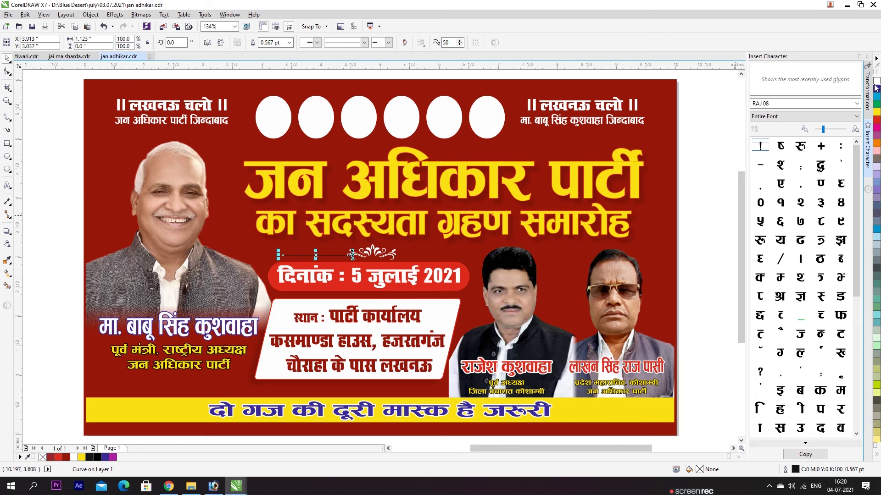
scroll(380, 244, "up", 3)
Step: Nudge the white line vertically so its right end meets the tip of the ornament's left leaf
left_click(295, 275)
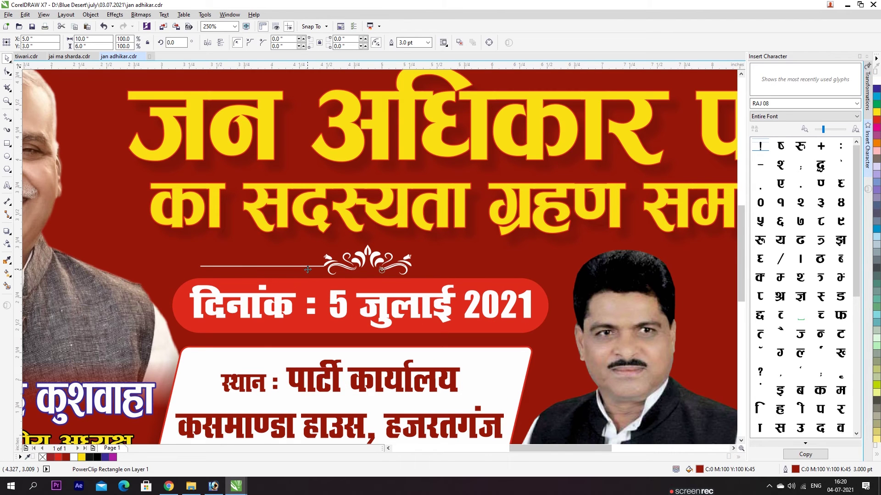
left_click(310, 266)
scroll(321, 270, "up", 6)
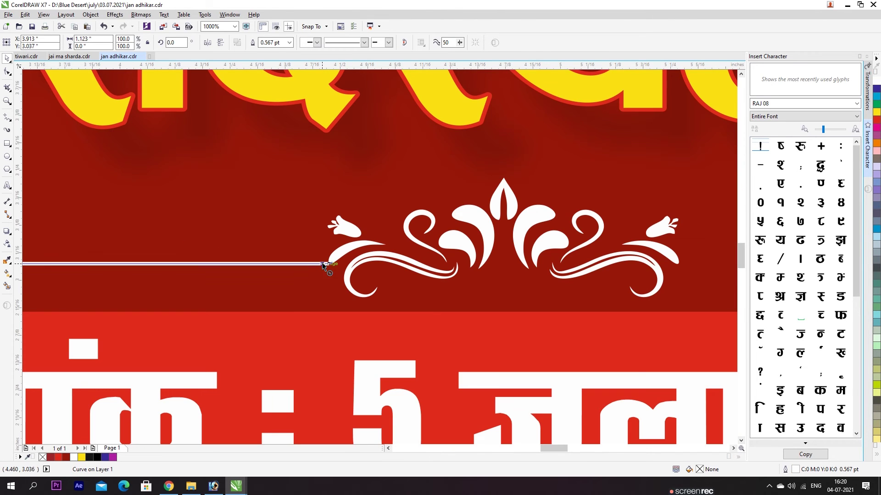
scroll(325, 265, "up", 6)
left_click_drag(334, 259, 334, 265)
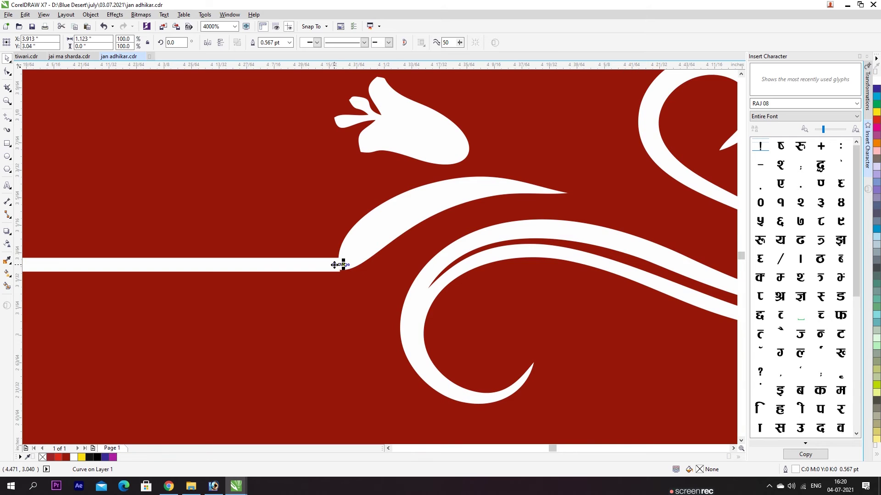
Step: Duplicate the white line horizontally to the other side of the floral ornament to complete the divider
scroll(333, 264, "down", 15)
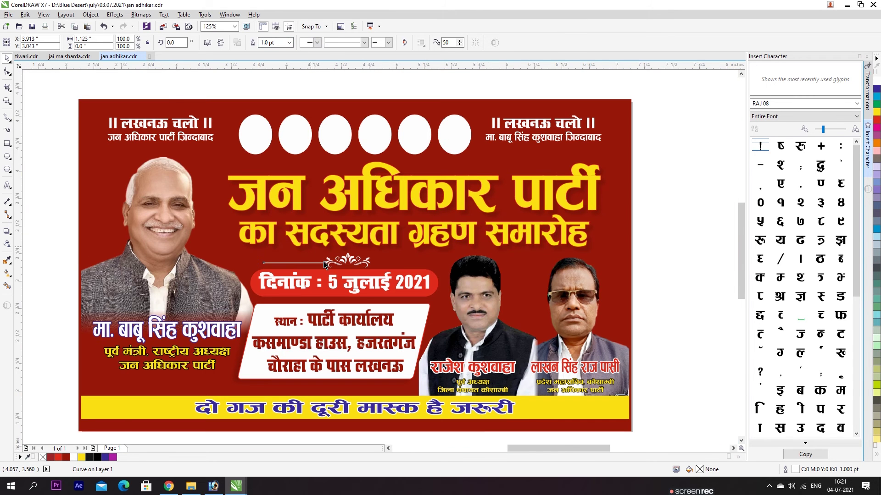
scroll(318, 252, "up", 5)
left_click_drag(225, 292, 644, 279)
right_click(645, 280)
scroll(408, 289, "down", 2)
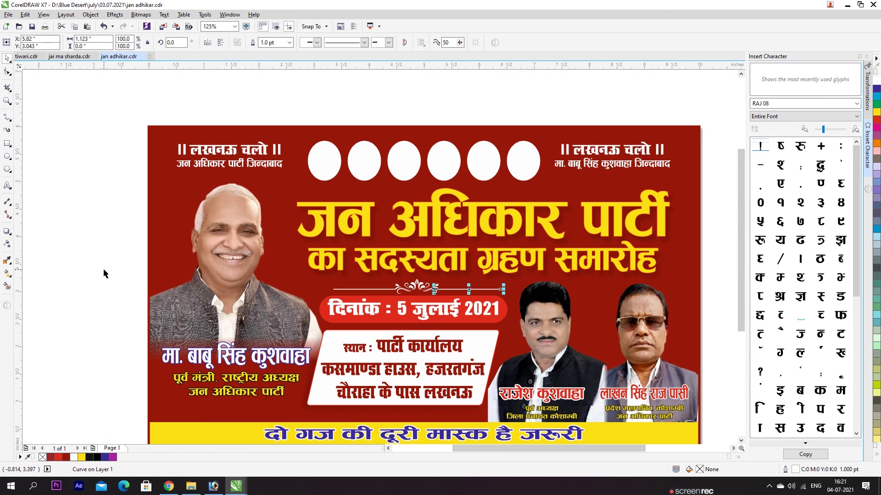
Step: Group the ornament with its two lines and centre the divider horizontally over the date badge
left_click_drag(98, 250, 504, 306)
key("ctrl+g")
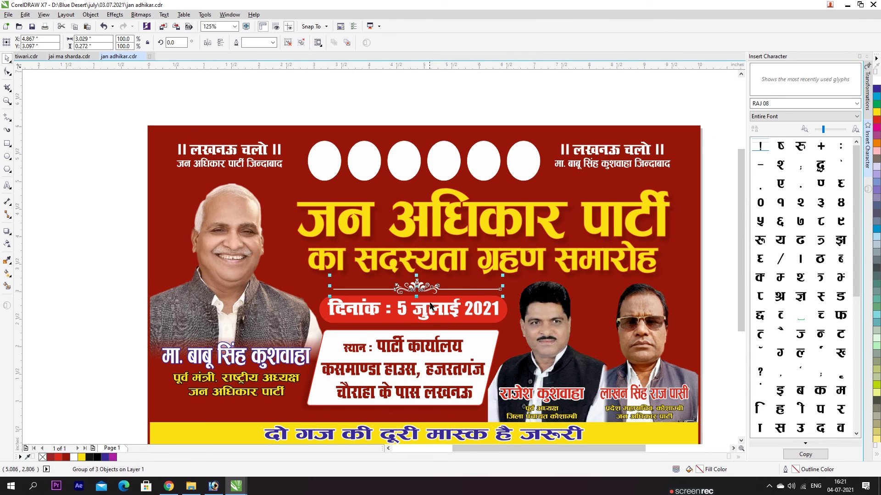
left_click(432, 302, "shift")
key("c")
left_click(434, 301, "shift")
Step: Place a vertically flipped copy of the divider between the venue box and the yellow strip
left_click_drag(424, 286, 402, 415)
right_click(422, 412)
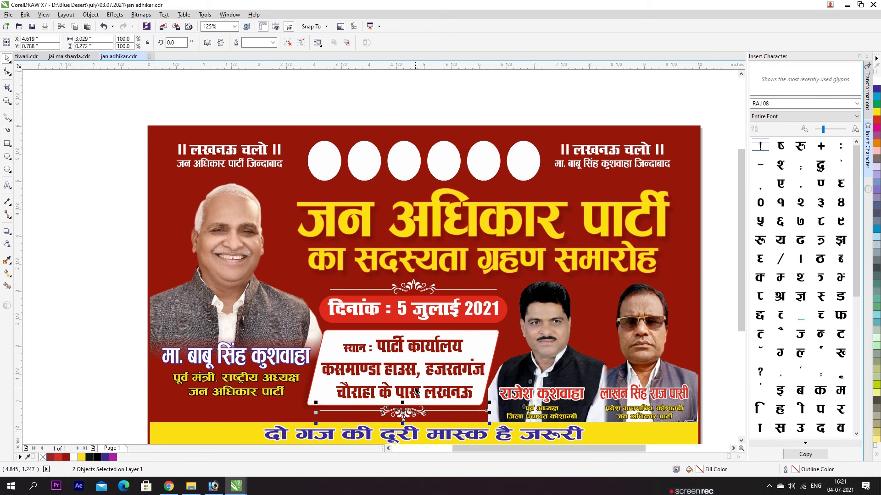
left_click(92, 277)
left_click(428, 220)
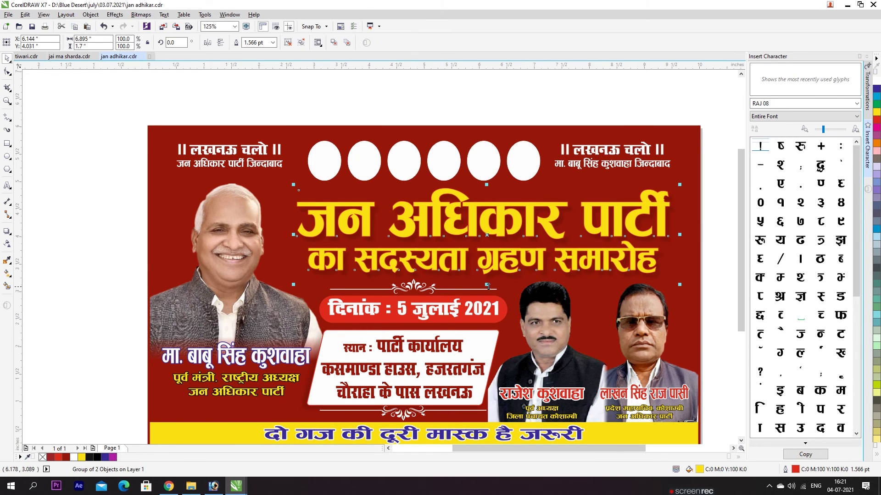
Step: Move the date badge, the venue box and the dividers slightly up toward the heading
left_click(88, 271)
left_click_drag(81, 265, 558, 400)
left_click_drag(273, 424, 553, 225)
left_click_drag(488, 256, 486, 247)
Step: Shift the lower divider slightly left so it sits centred below the slanted venue box
left_click(403, 364)
left_click_drag(409, 360, 392, 367)
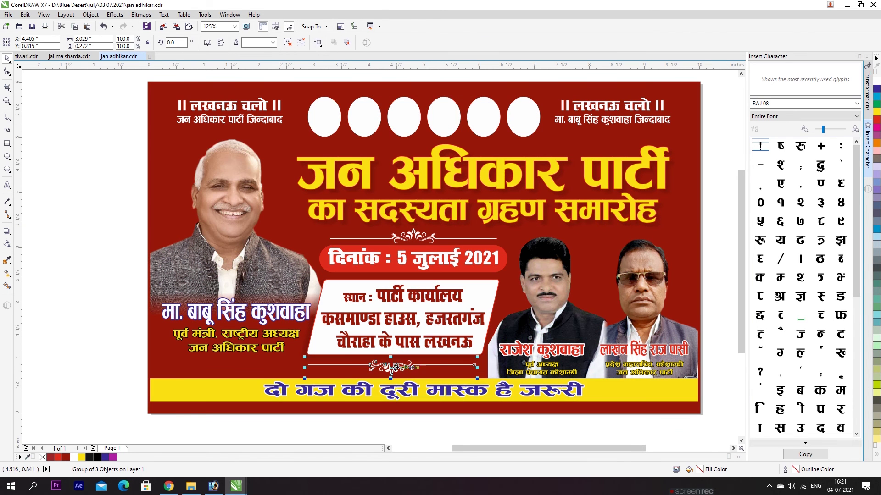
left_click(126, 250)
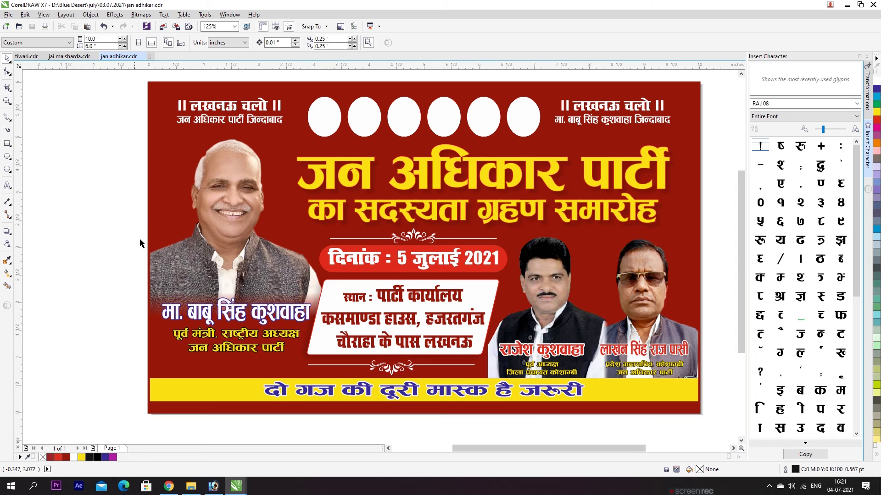
Step: Apply an elliptical fountain fill to the dark red banner background and centre it behind the yellow heading
left_click(223, 141)
key("g")
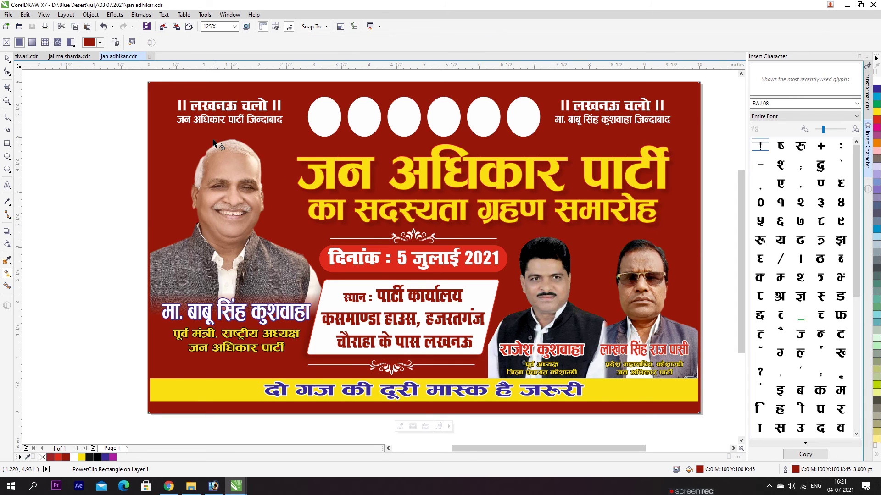
left_click_drag(330, 157, 449, 175)
left_click(127, 42)
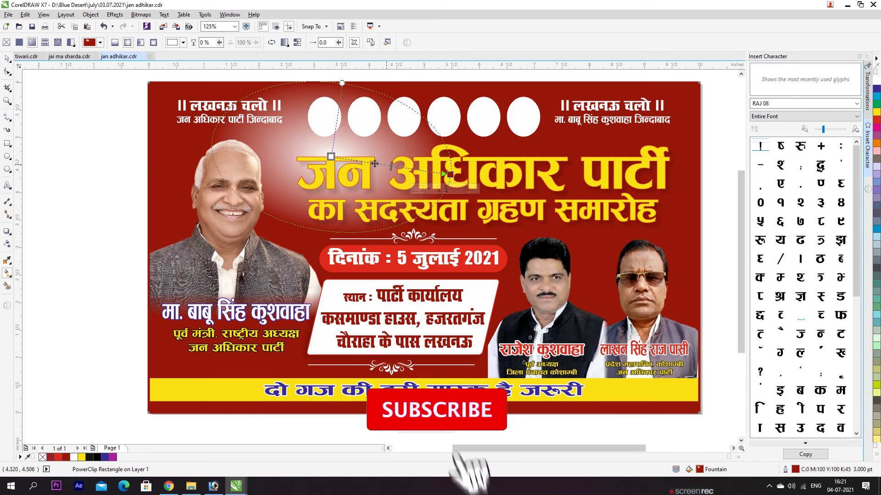
left_click_drag(330, 156, 612, 173)
left_click_drag(412, 173, 467, 188)
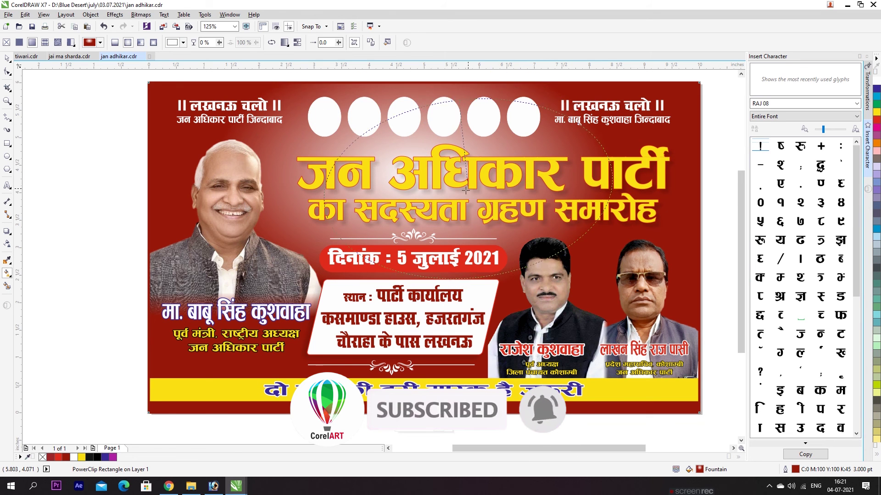
Step: Recolour the gradient's centre bright red, flatten its ellipse and stretch it horizontally to the banner's right edge
left_click(876, 120)
left_click_drag(459, 99, 481, 140)
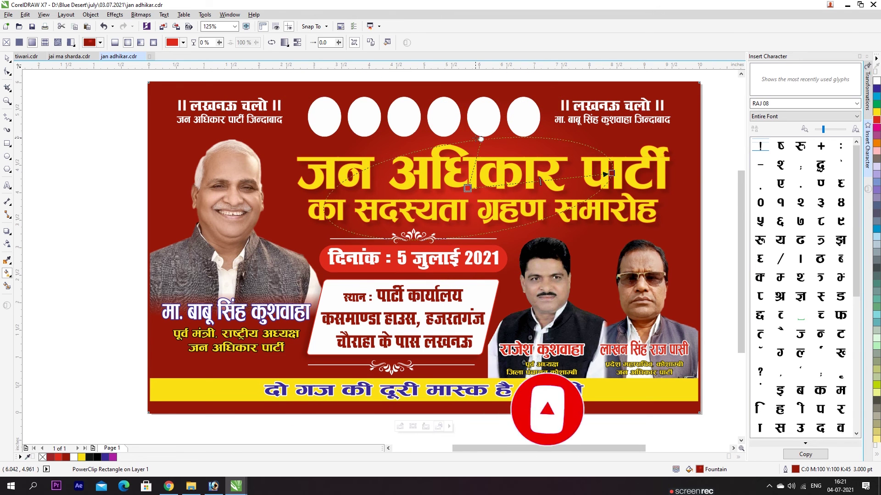
left_click_drag(612, 174, 714, 214)
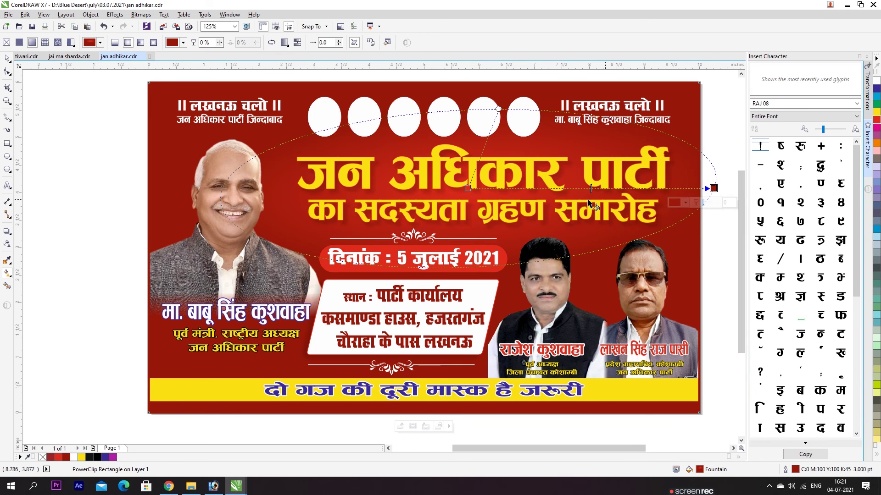
scroll(412, 200, "down", 1)
left_click_drag(562, 195, 572, 199)
key("space")
left_click(620, 259)
key("F4")
key("F4")
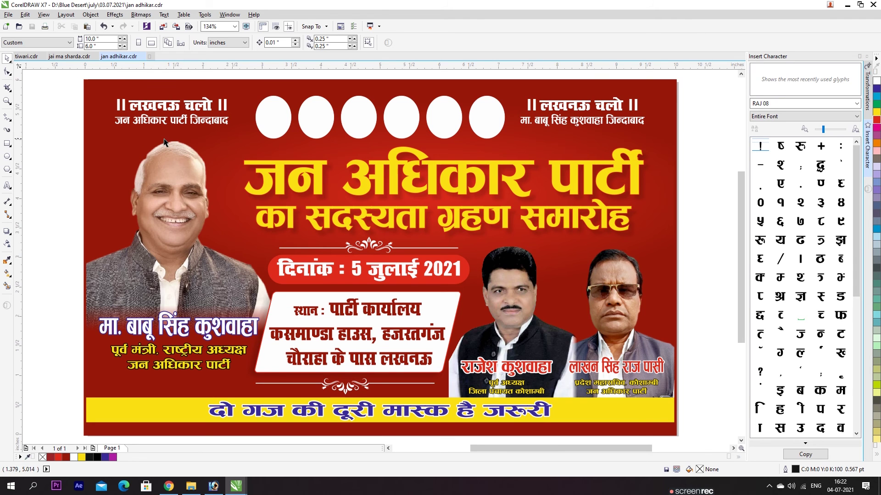
Step: Paste the blue-background portrait of the man in glasses and try to PowerClip it into the grouped ovals
key("ctrl+v")
key("shift+F2")
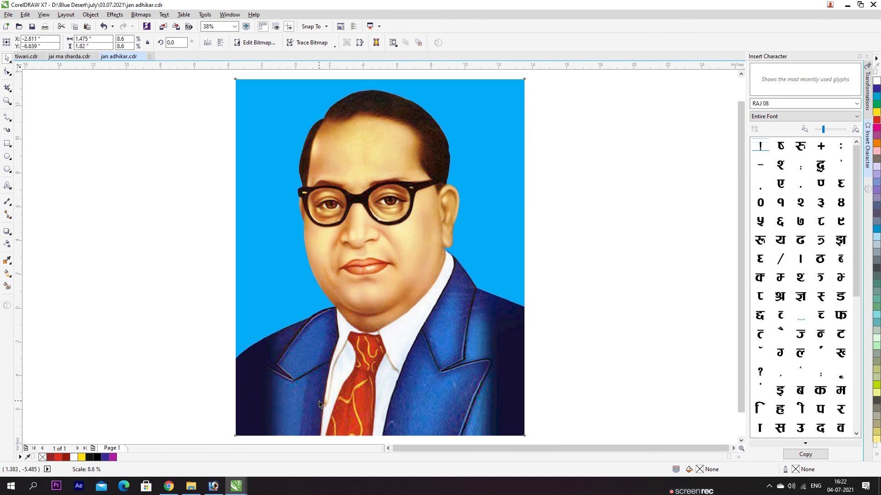
key("F4")
key("alt+c")
key("w")
key("p")
left_click(475, 96)
key("ctrl+z")
Step: Ungroup the white ovals and PowerClip the pasted portrait inside the fifth oval
left_click(475, 95)
key("ctrl+u")
left_click(371, 339)
left_click(221, 412)
key("alt+c")
key("w")
key("p")
left_click(475, 95)
Step: Shrink the portrait to about 0.61 inches wide and PowerClip it again inside the fifth oval
left_click(475, 96, "ctrl")
key("shift+F2")
left_click_drag(526, 78, 524, 180)
key("ctrl+x")
key("ctrl+v")
key("alt+c")
key("w")
key("p")
left_click(234, 237)
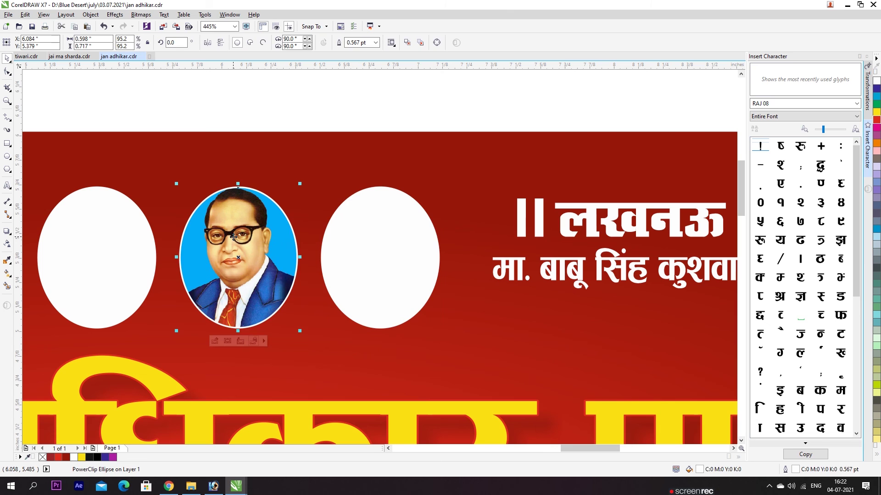
Step: Nudge the portrait slightly right and down within the fifth oval
left_click(234, 237, "ctrl")
key("Right")
key("Down")
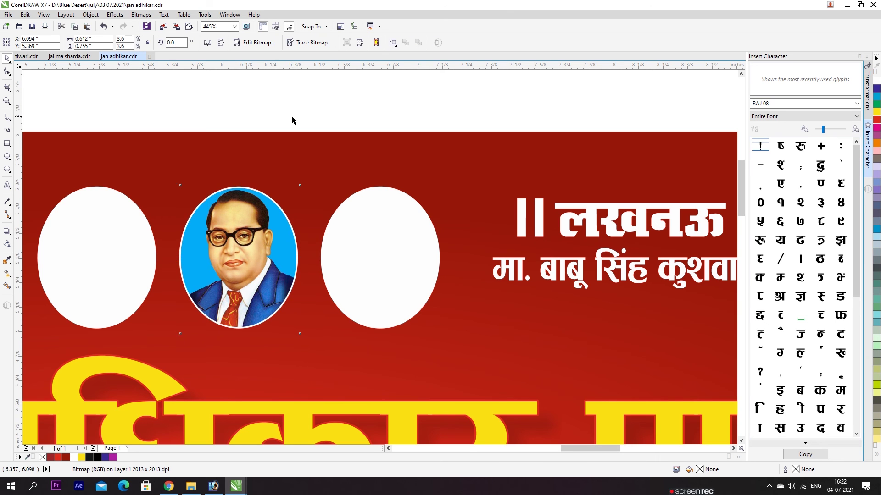
left_click(291, 120)
key("shift+F4")
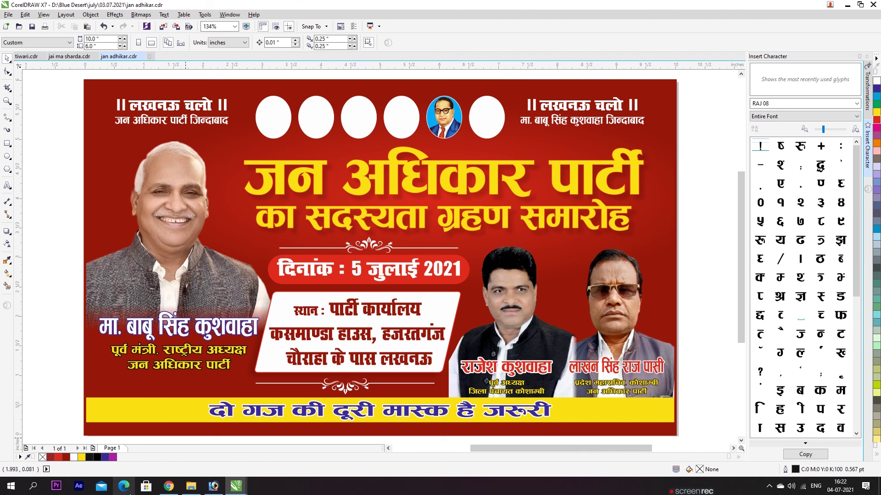
Step: Resize the grey-haired man's portrait inside the sixth oval to about 0.63 inches wide
left_click(499, 113, "ctrl")
left_click_drag(525, 168, 508, 161)
scroll(495, 102, "up", 2)
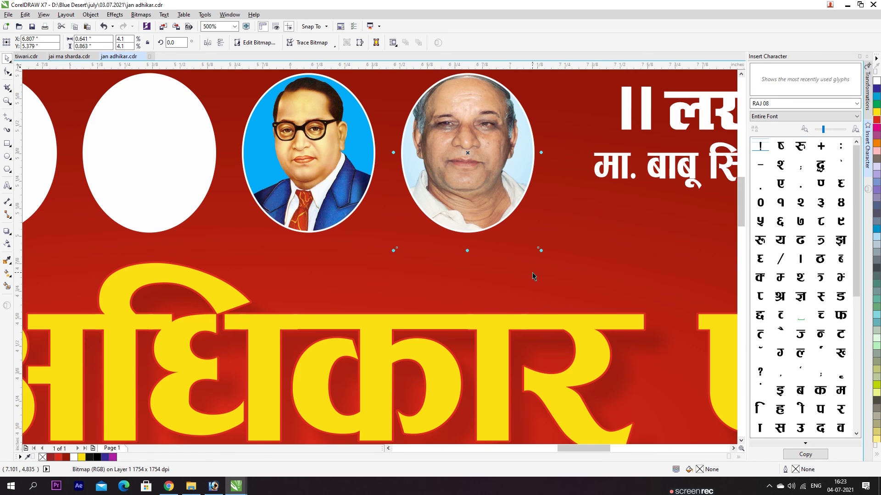
mouse_move(540, 250)
left_mouse_down()
mouse_move(527, 245)
mouse_move(530, 256)
left_mouse_up()
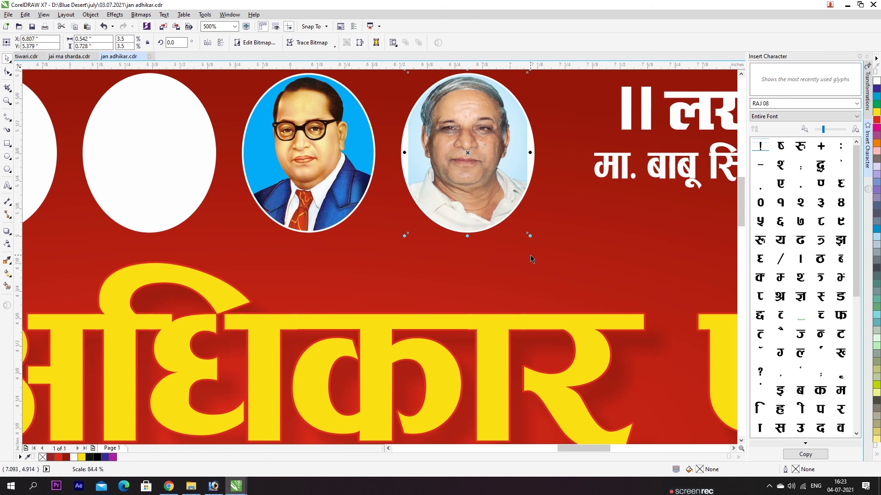
left_click(533, 249)
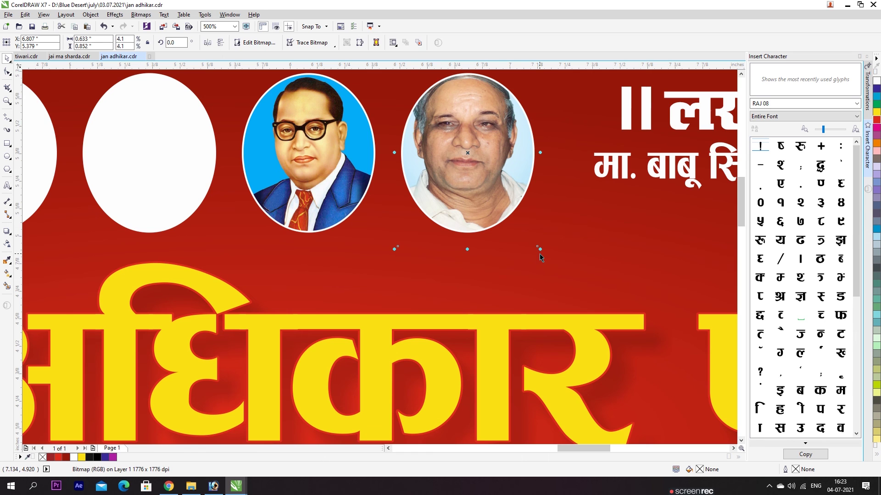
key("F4")
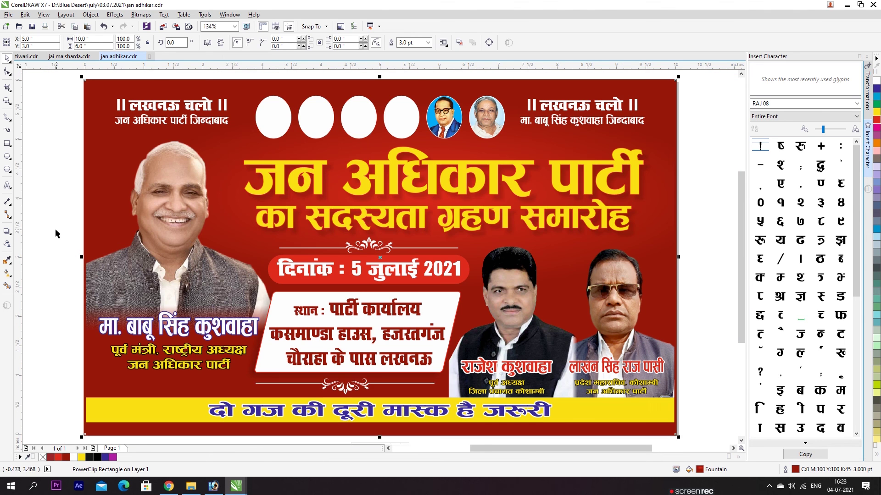
left_click(55, 231)
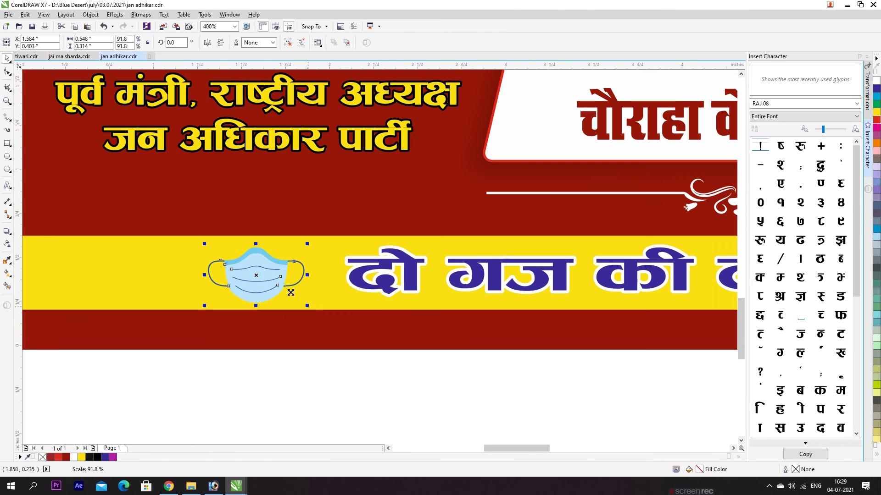
Step: Duplicate the blue face mask to the other end of the slogan on the yellow strip
left_click_drag(268, 274, 568, 264)
scroll(276, 259, "down", 2)
right_click(568, 263)
left_click(512, 330)
key("F4")
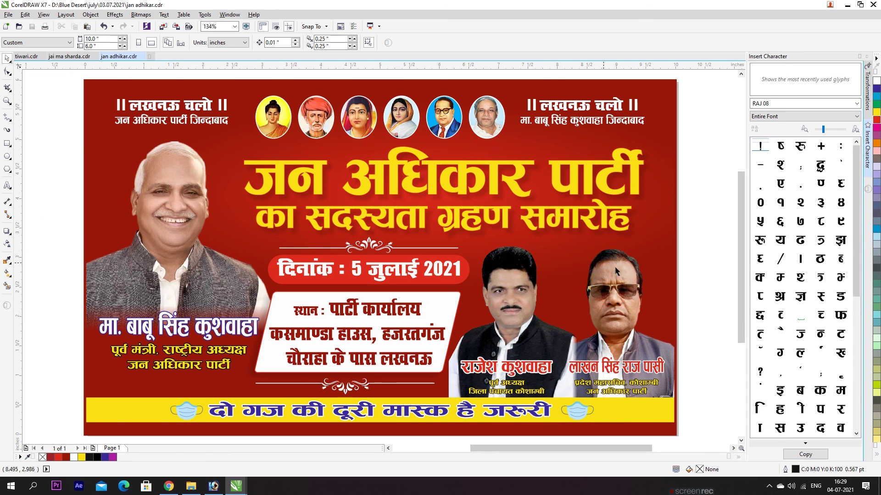
left_click(143, 97)
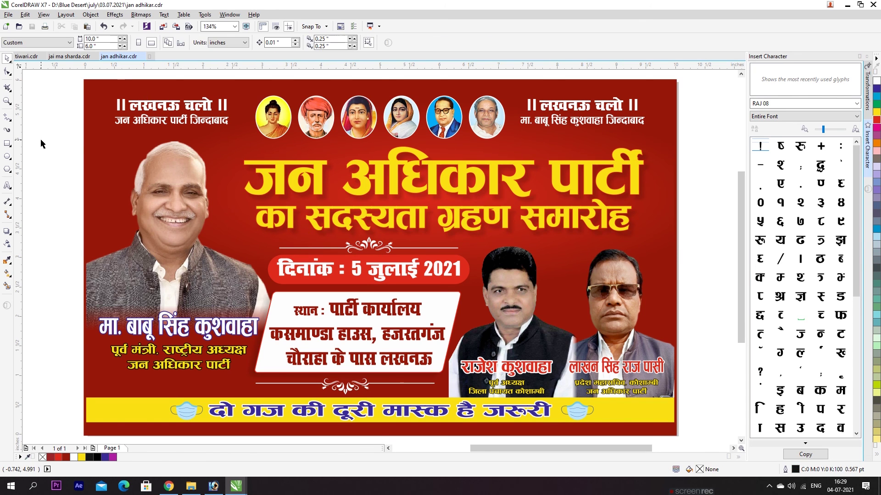